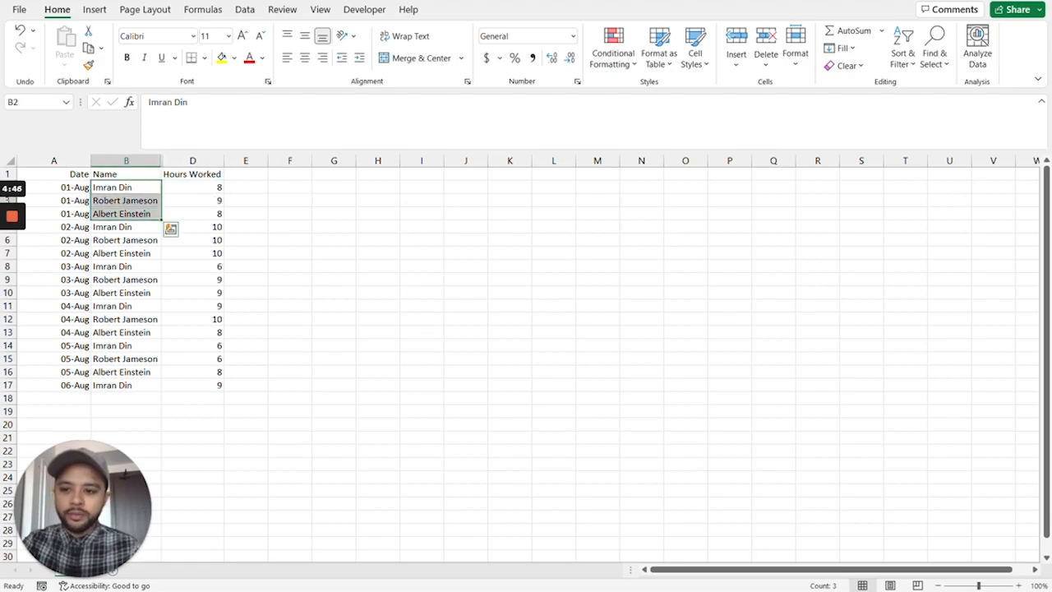
Enter the header Employee in cell F1 to start a summary table beside the timesheet data.
{"action": "left_click", "coordinate": [290, 174]}
{"action": "type", "text": "Emp"}
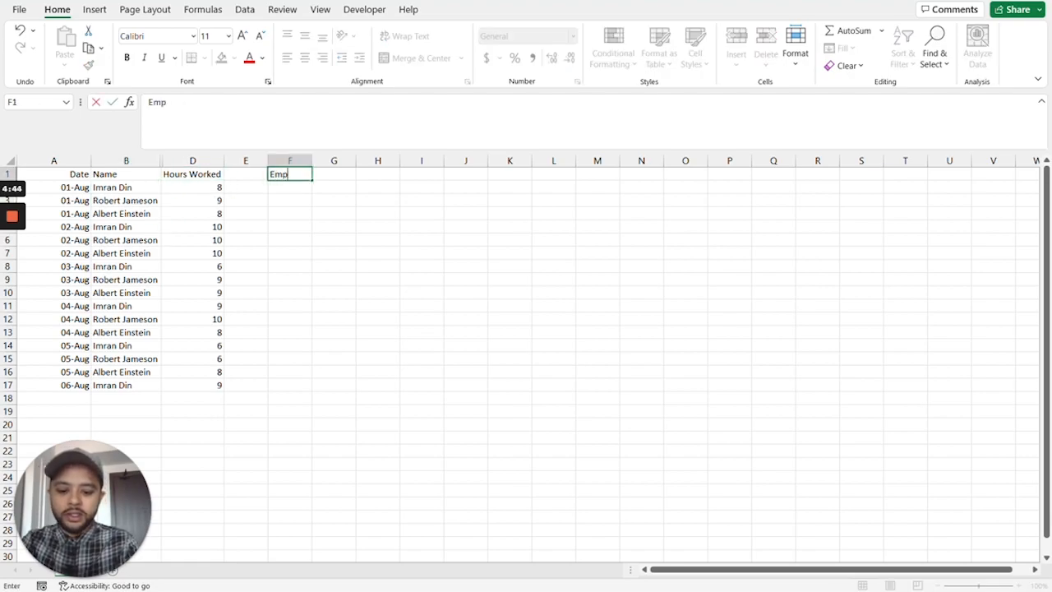
{"action": "type", "text": "loyee"}
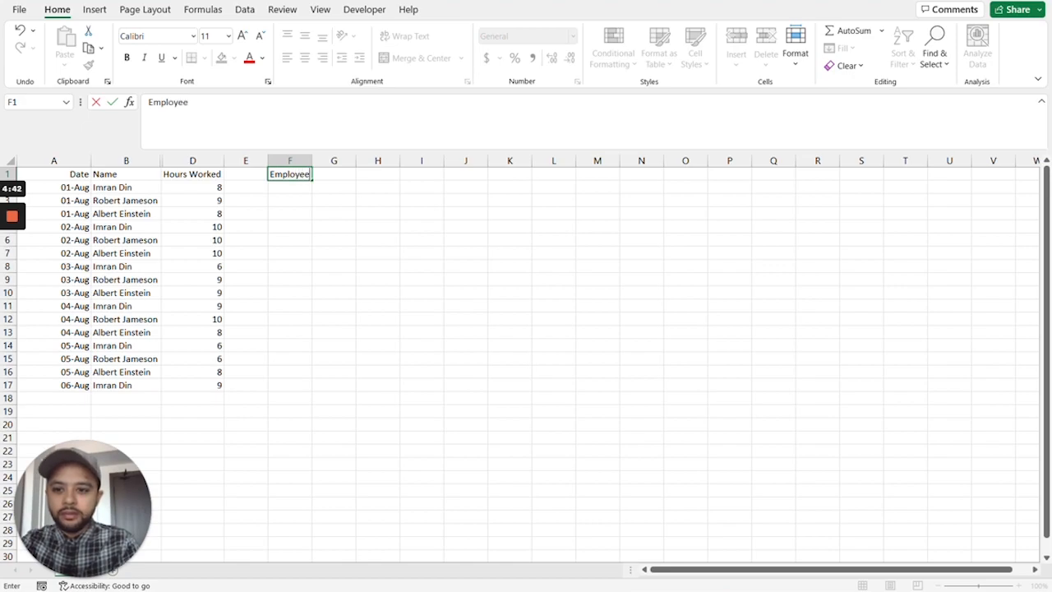
{"action": "key", "text": "Return"}
Copy the three distinct employee names from B2:B4 to F2:F4 and fit column F to their width.
{"action": "left_click_drag", "start_coordinate": [115, 187], "coordinate": [117, 215]}
{"action": "key", "text": "ctrl+c"}
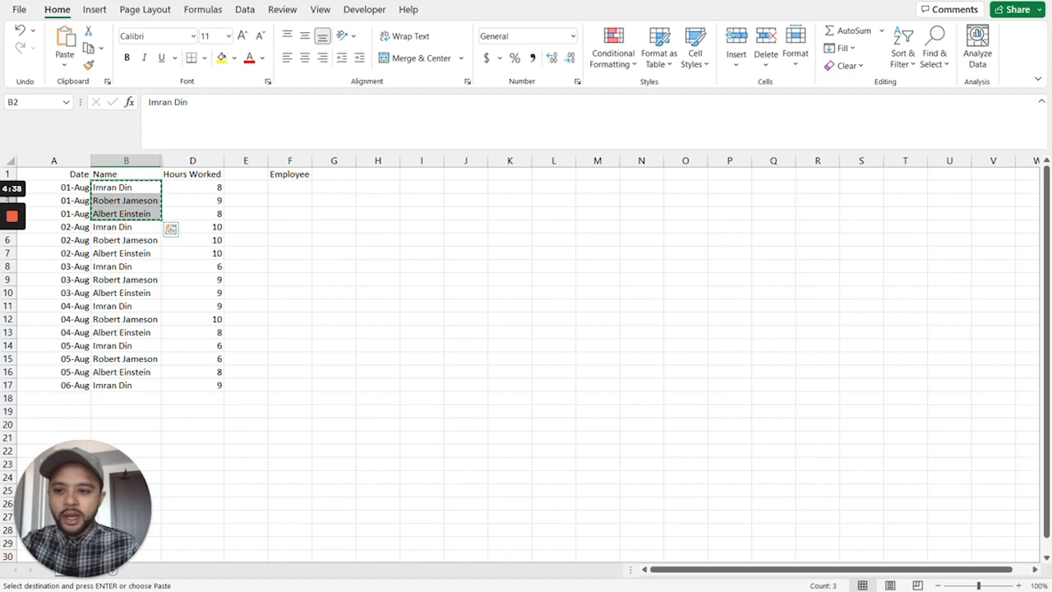
{"action": "left_click", "coordinate": [289, 187]}
{"action": "key", "text": "ctrl+v"}
{"action": "left_click_drag", "start_coordinate": [313, 160], "coordinate": [312, 160]}
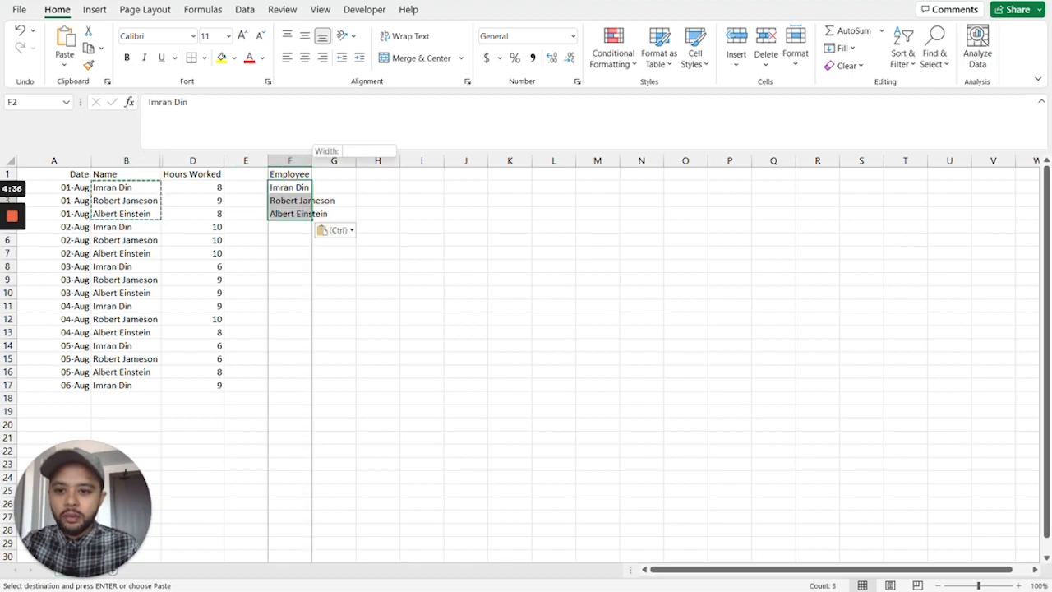
{"action": "double_click", "coordinate": [312, 160]}
Enter the header Hours in cell G1 beside the Employee header.
{"action": "left_click", "coordinate": [360, 174]}
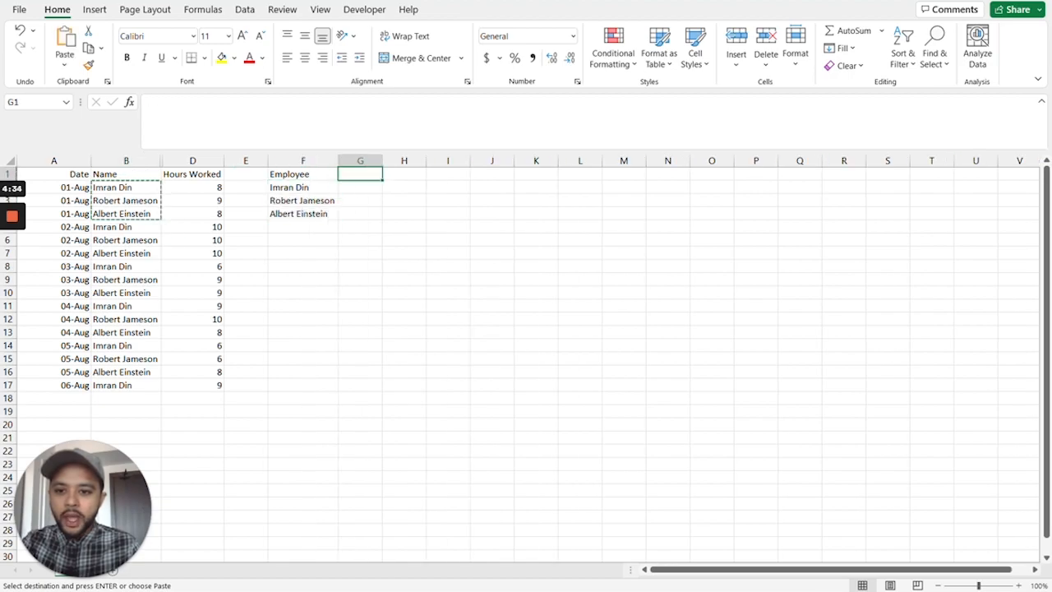
{"action": "type", "text": "Hours"}
{"action": "key", "text": "Return"}
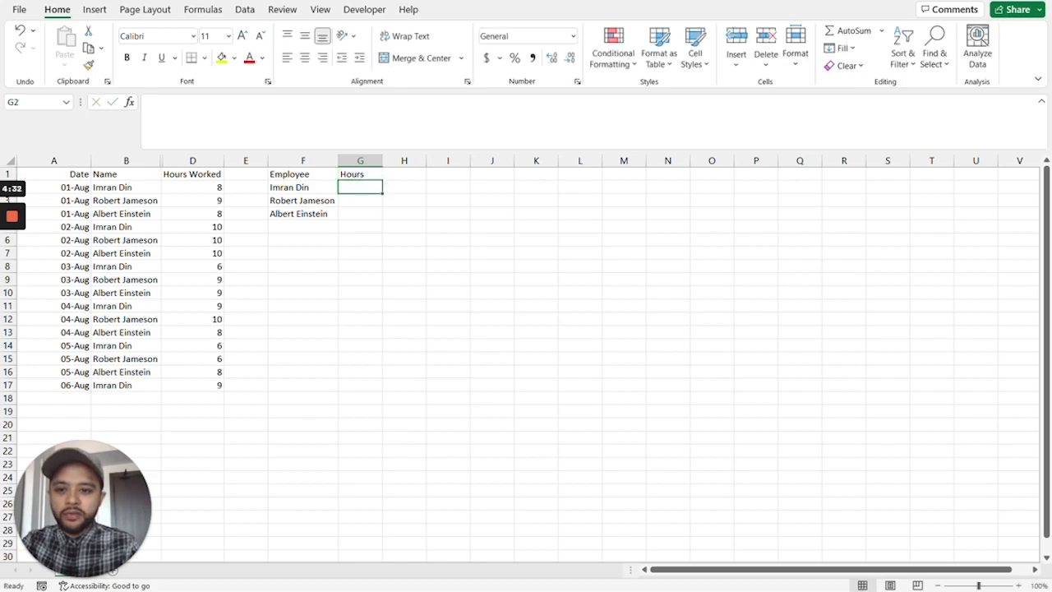
Examine the empty Hours cells G2:G4 and the first employee's Hours Worked entries in column D.
{"action": "key", "text": "shift+Down"}
{"action": "key", "text": "shift+Down"}
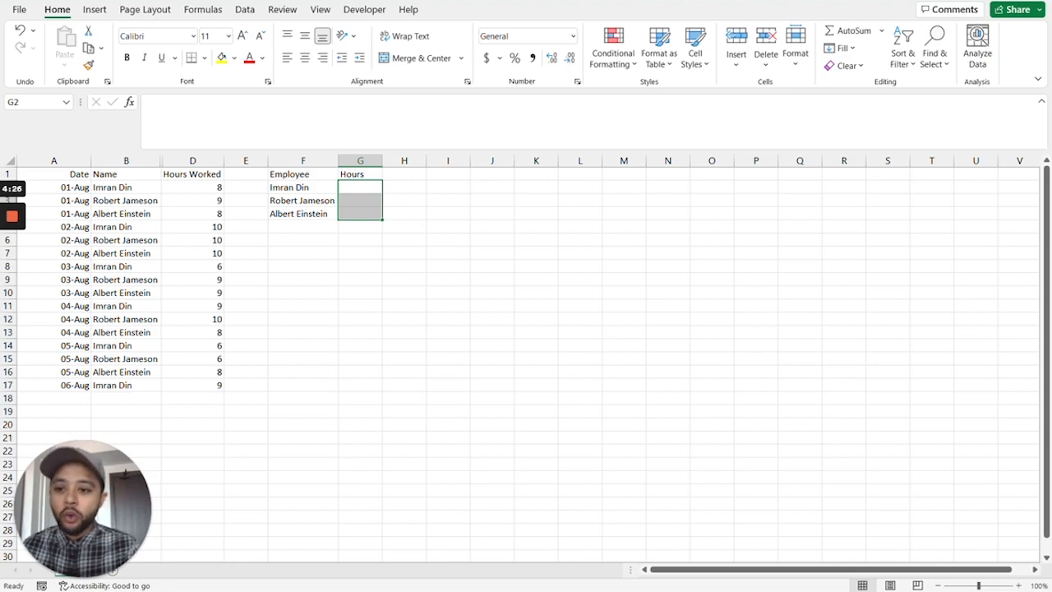
{"action": "double_click", "coordinate": [194, 187]}
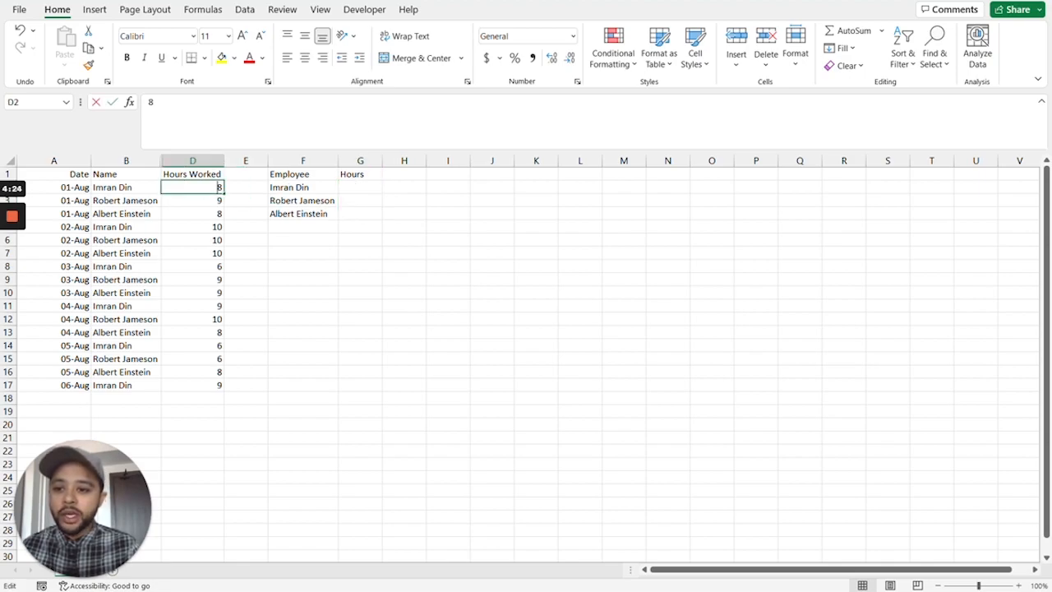
{"action": "double_click", "coordinate": [194, 214]}
{"action": "left_click", "coordinate": [125, 187]}
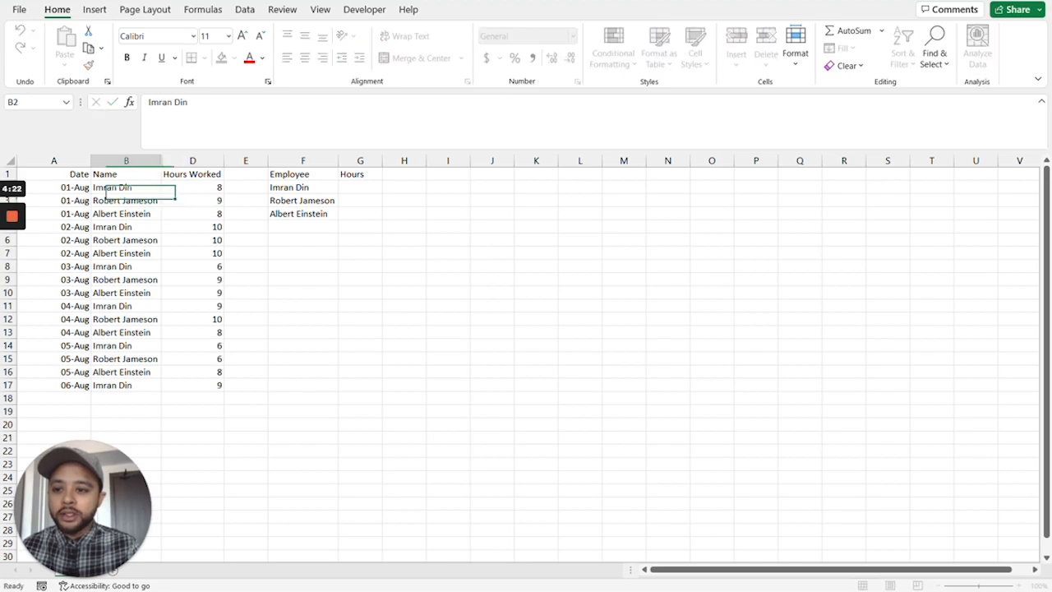
{"action": "left_click", "coordinate": [193, 188]}
{"action": "left_click", "coordinate": [193, 227]}
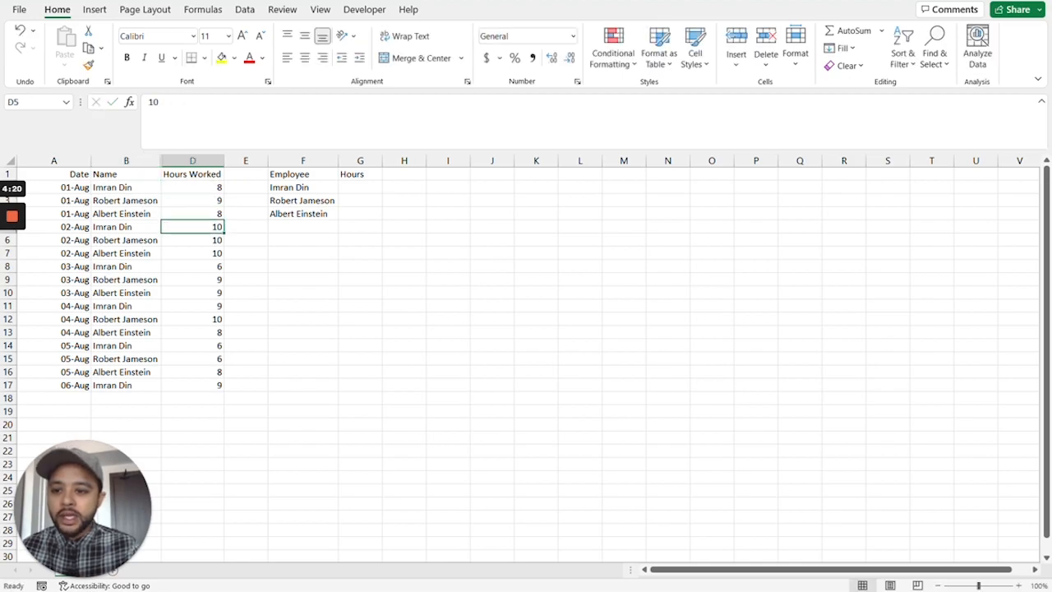
{"action": "left_click", "coordinate": [193, 266]}
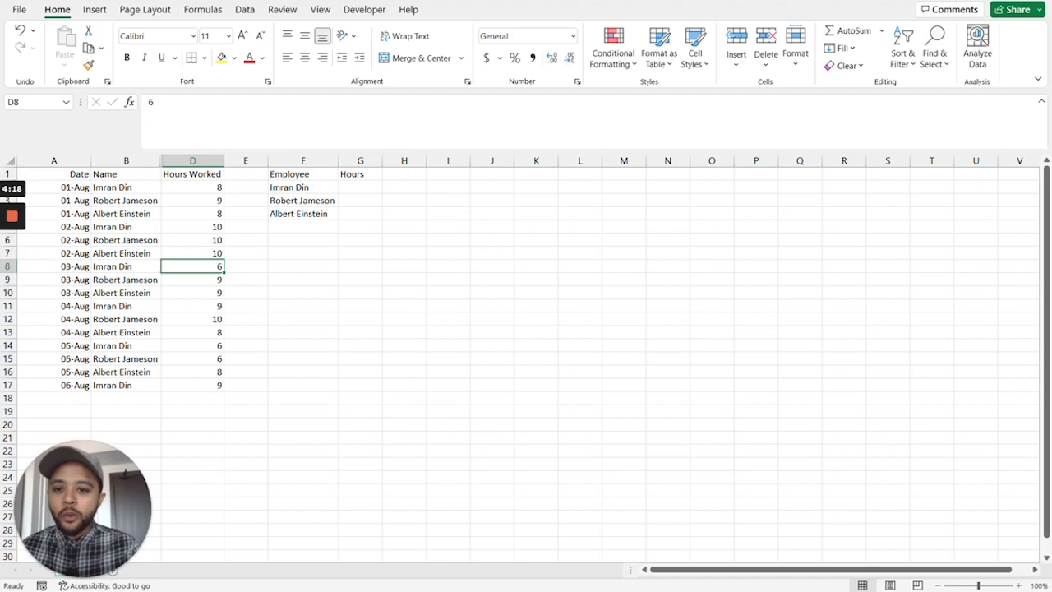
Total the first listed employee's hours in G2 with the formula =SUMIFS(D2:D17,B2:B17,F2).
{"action": "left_click", "coordinate": [360, 187]}
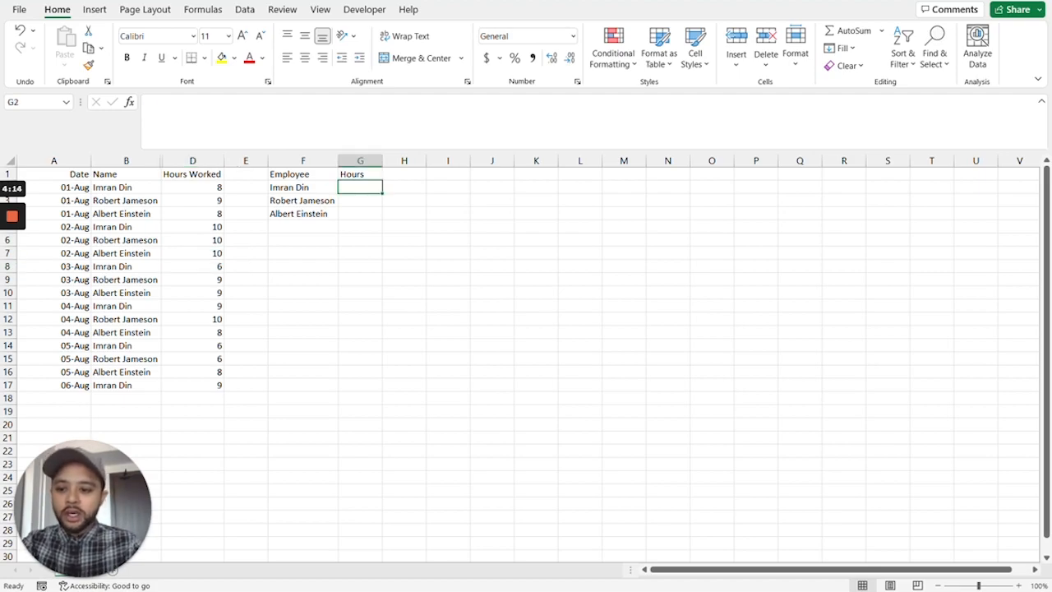
{"action": "type", "text": "="}
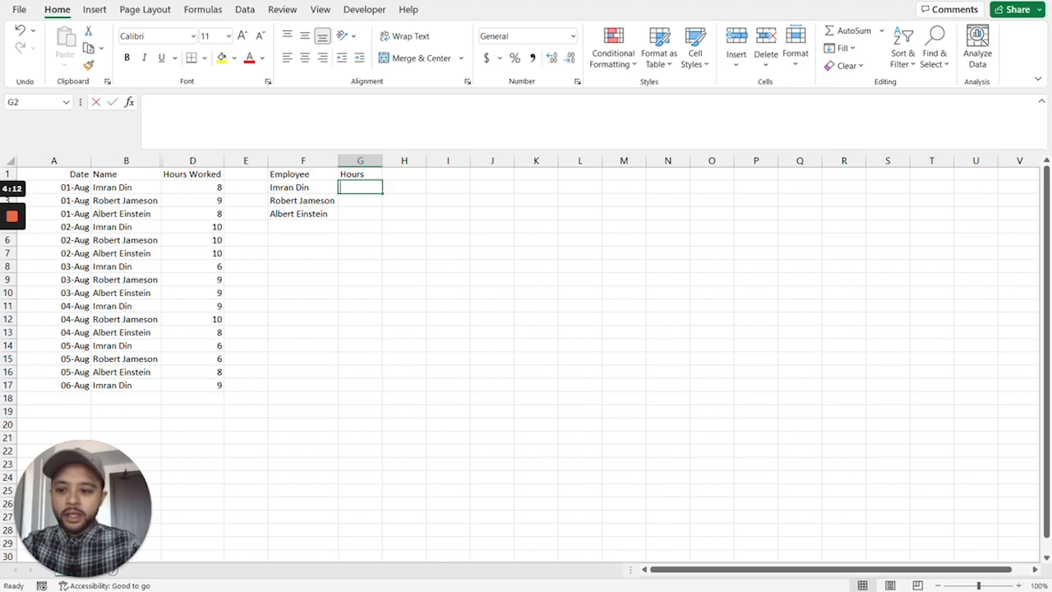
{"action": "type", "text": "sumif"}
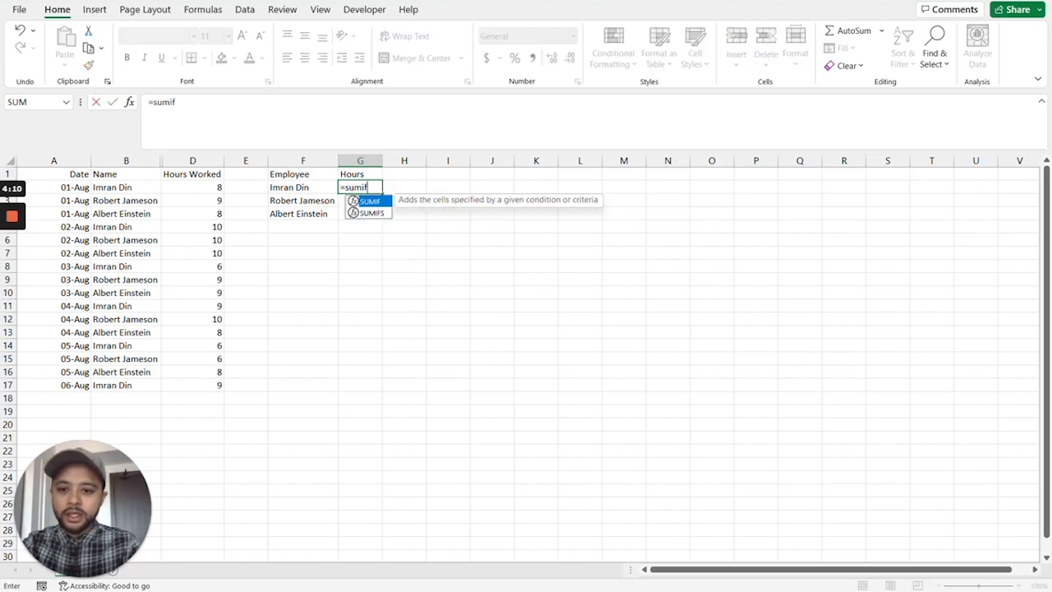
{"action": "type", "text": "s("}
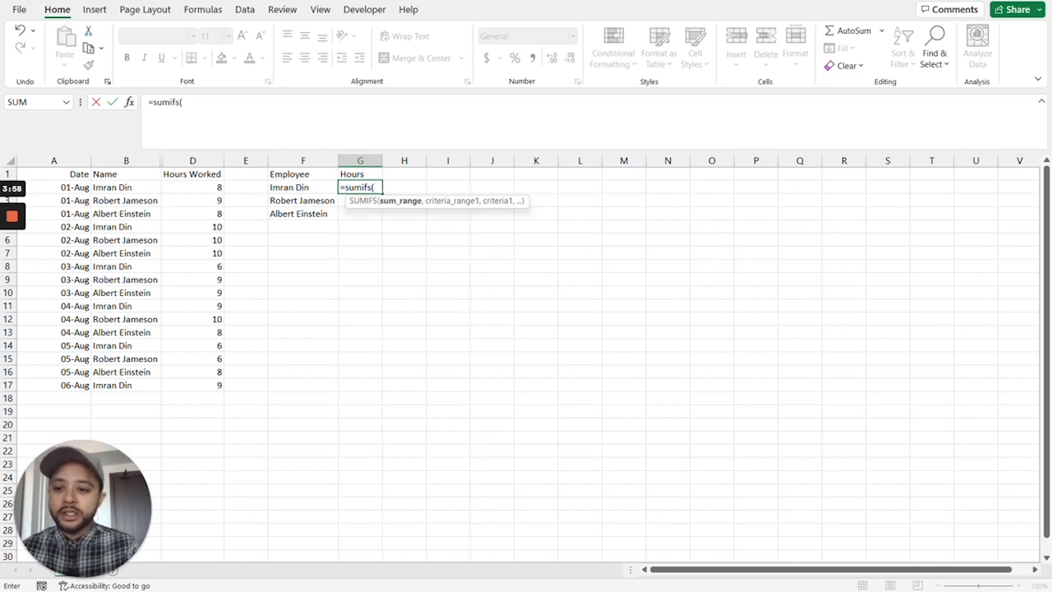
{"action": "left_click_drag", "start_coordinate": [193, 187], "coordinate": [193, 385]}
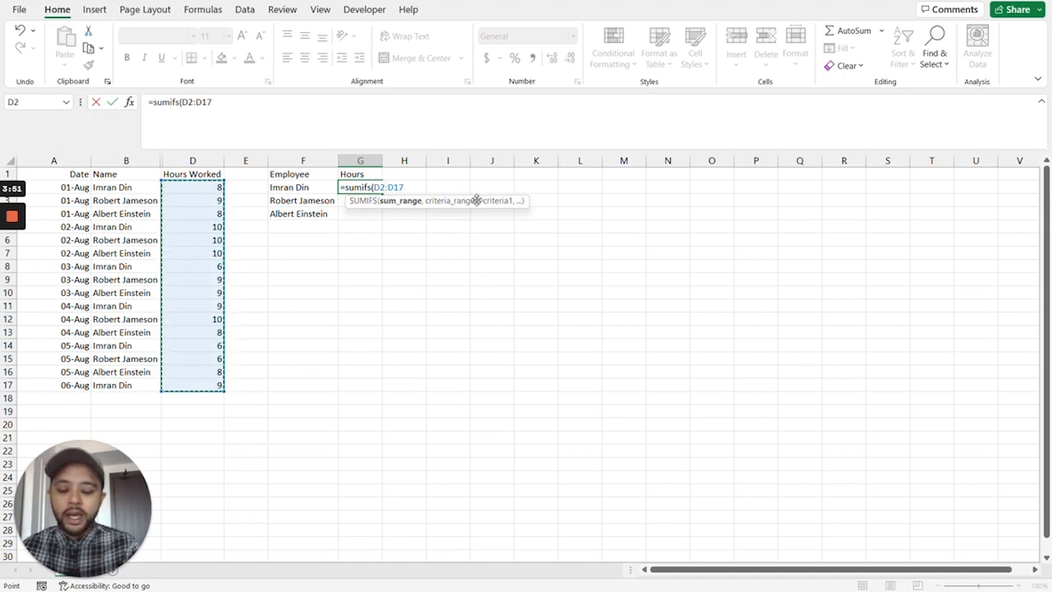
{"action": "type", "text": ","}
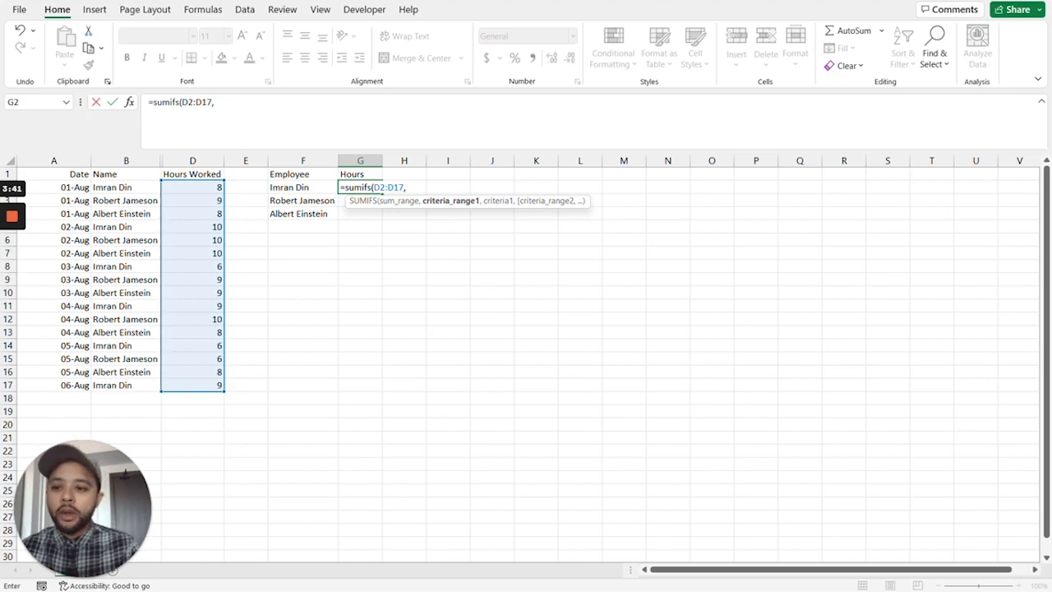
{"action": "left_click_drag", "start_coordinate": [123, 187], "coordinate": [131, 385]}
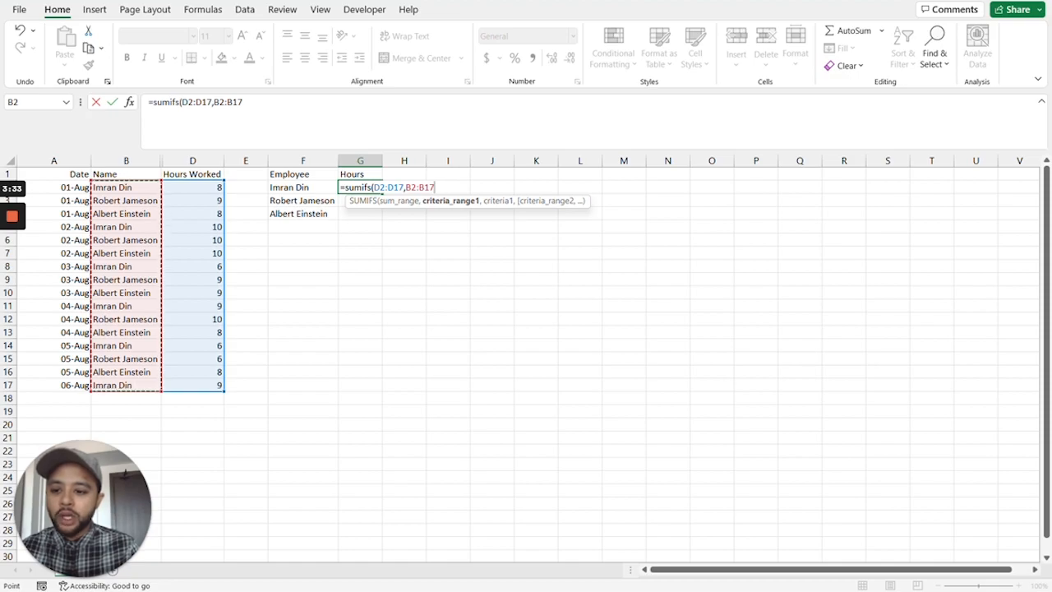
{"action": "type", "text": ","}
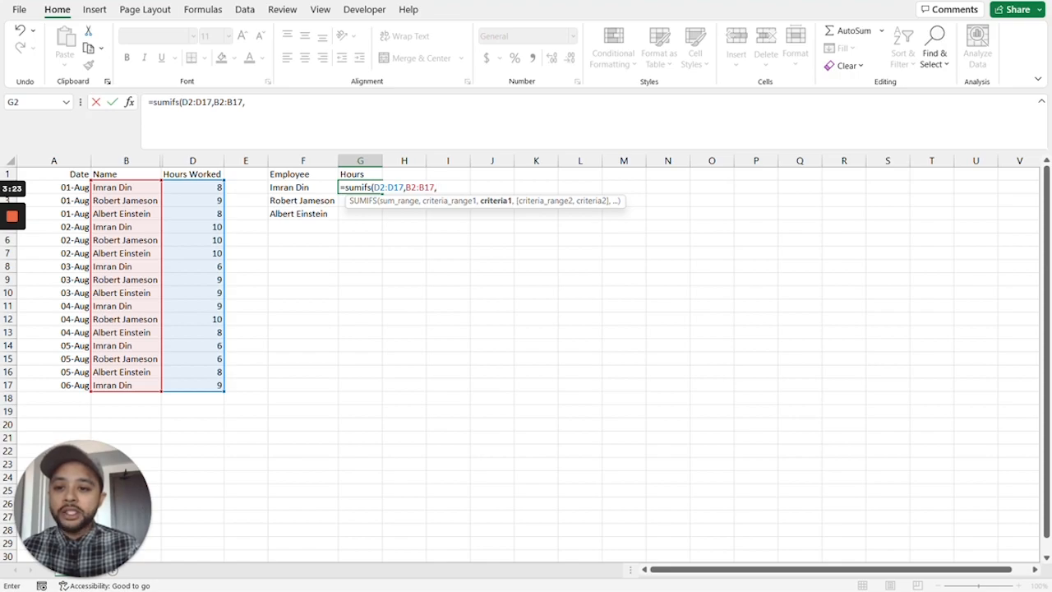
{"action": "left_click", "coordinate": [303, 187]}
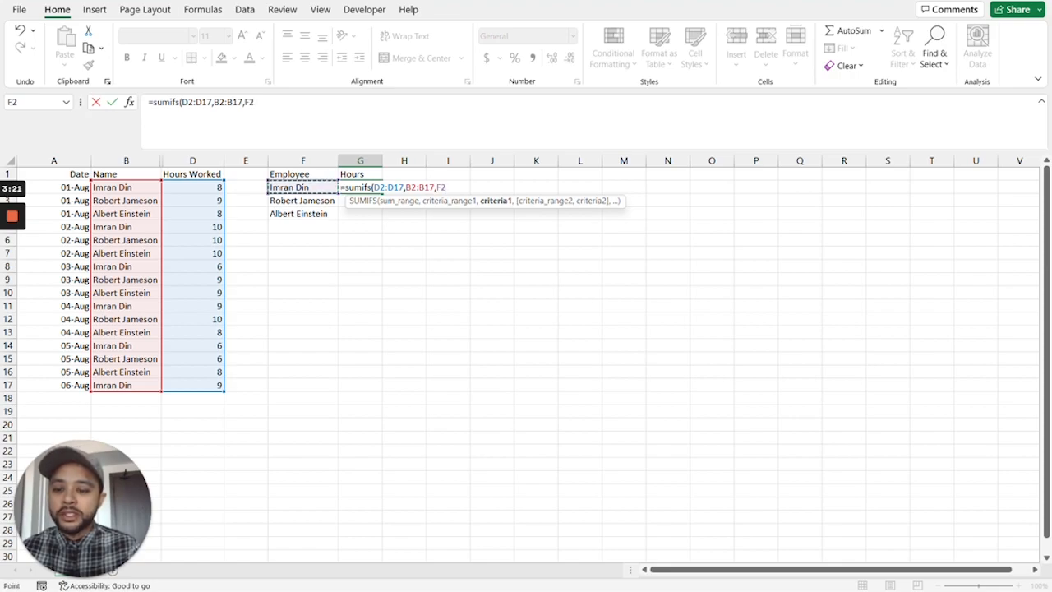
{"action": "type", "text": ")"}
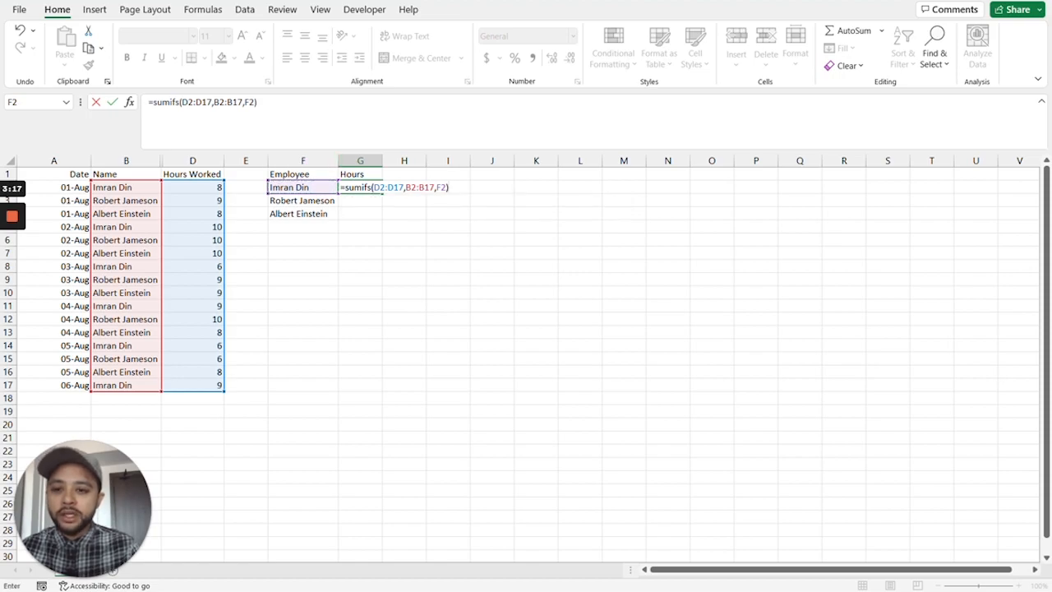
{"action": "key", "text": "Return"}
Lock the row references of both ranges in the G2 formula, making it =SUMIFS(D$2:D$17,B$2:B$17,F2).
{"action": "key", "text": "Up"}
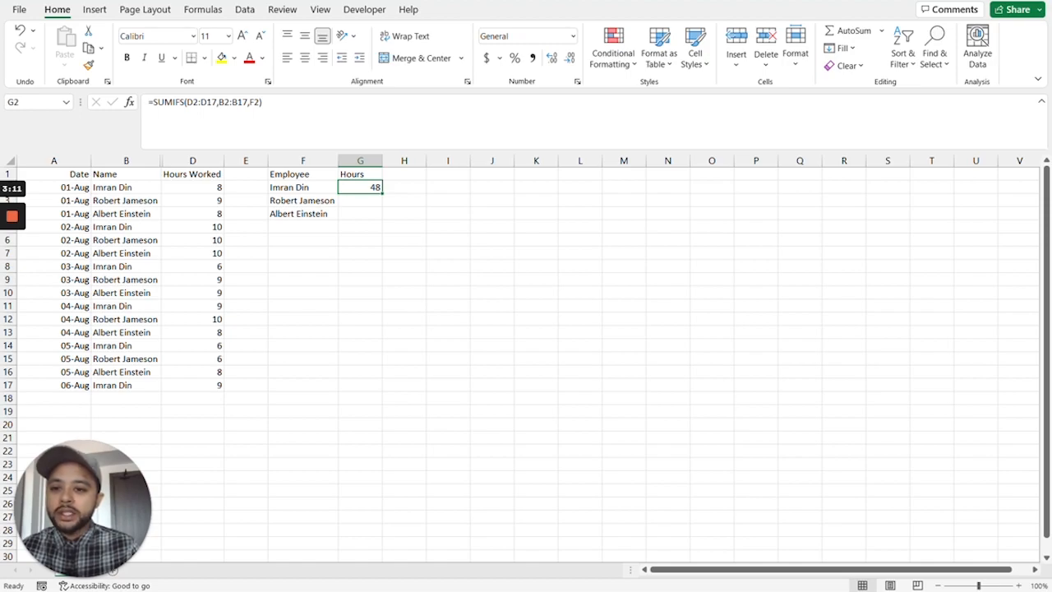
{"action": "key", "text": "F2"}
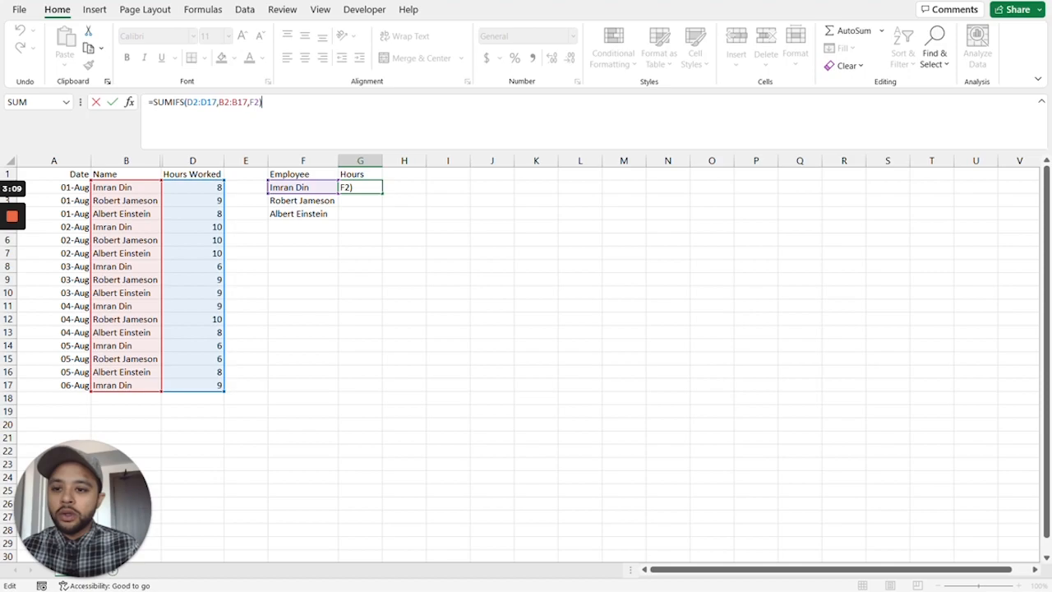
{"action": "left_click", "coordinate": [194, 102]}
{"action": "type", "text": "$2:D"}
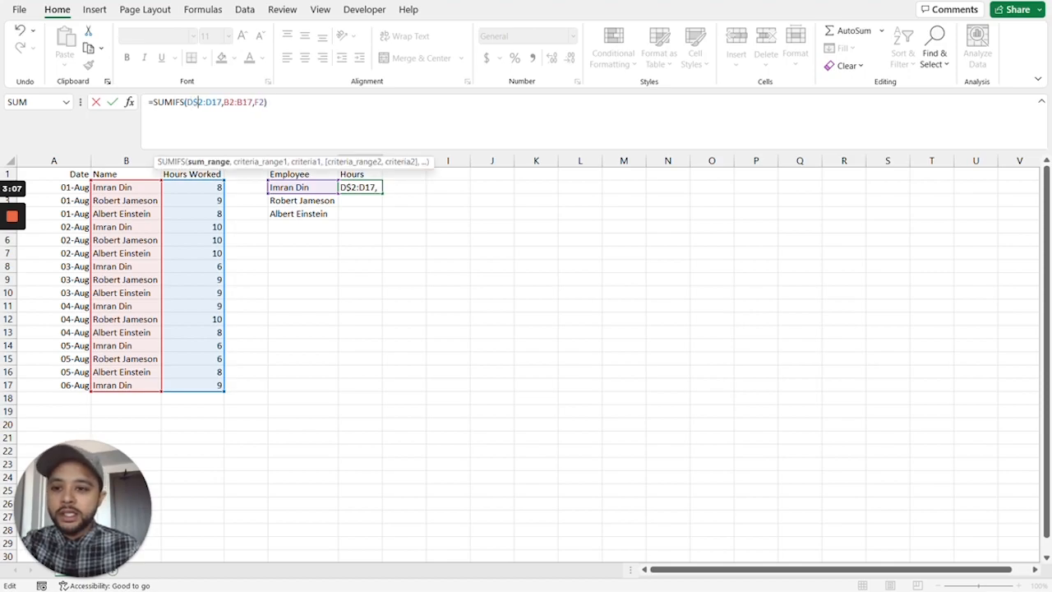
{"action": "type", "text": "$"}
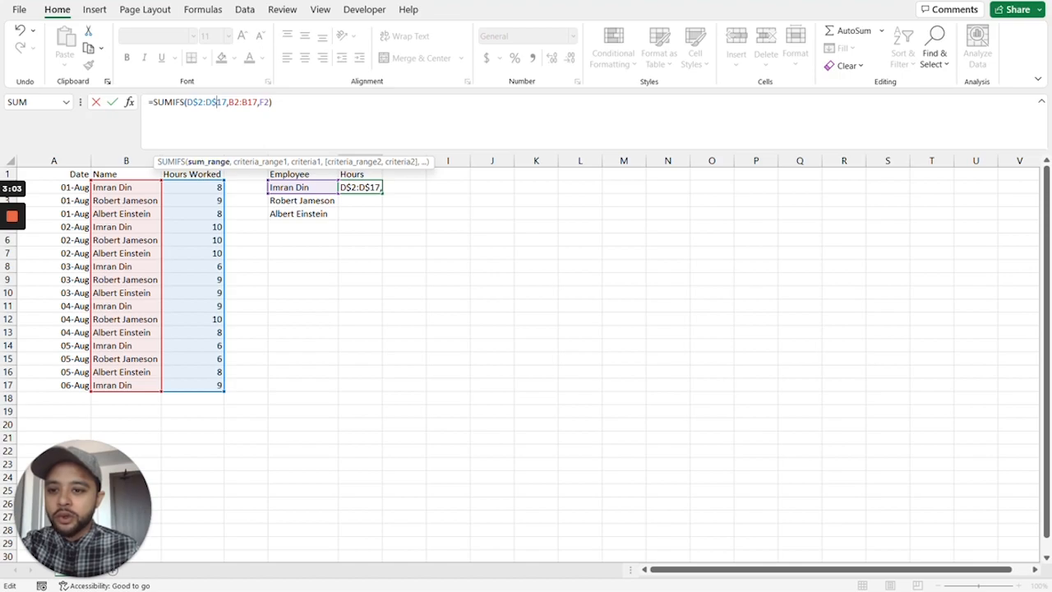
{"action": "left_click", "coordinate": [234, 102]}
{"action": "type", "text": "$2:D$"}
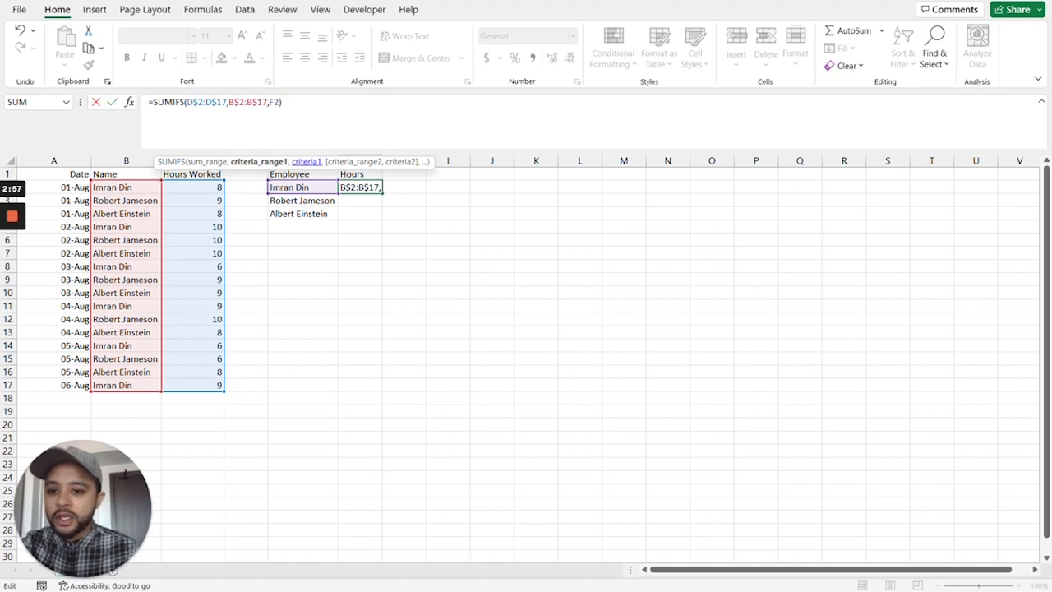
{"action": "left_click", "coordinate": [275, 103]}
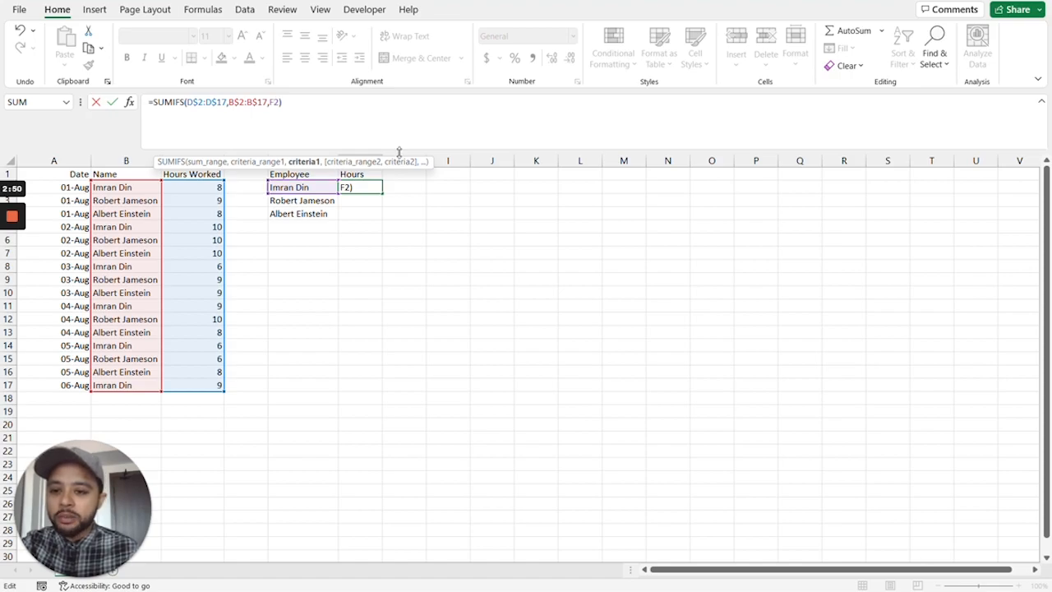
{"action": "key", "text": "ctrl+Return"}
{"action": "key", "text": "Return"}
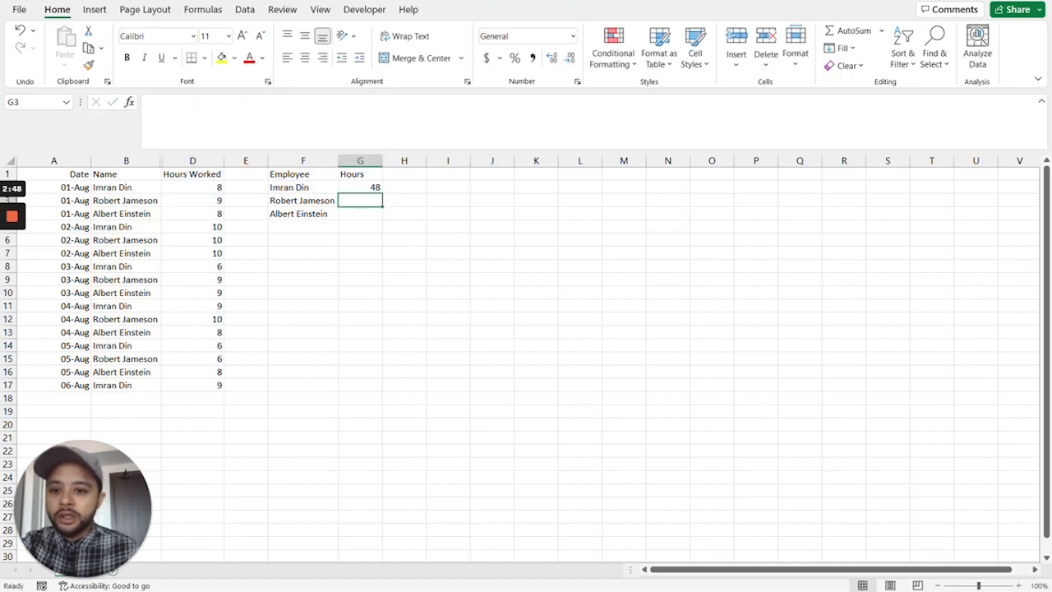
Fill the G2 formula down to G4 and check the ranges and criteria referenced by the copies in G3 and G4.
{"action": "key", "text": "Up"}
{"action": "left_click_drag", "start_coordinate": [382, 193], "coordinate": [374, 216]}
{"action": "key", "text": "Down"}
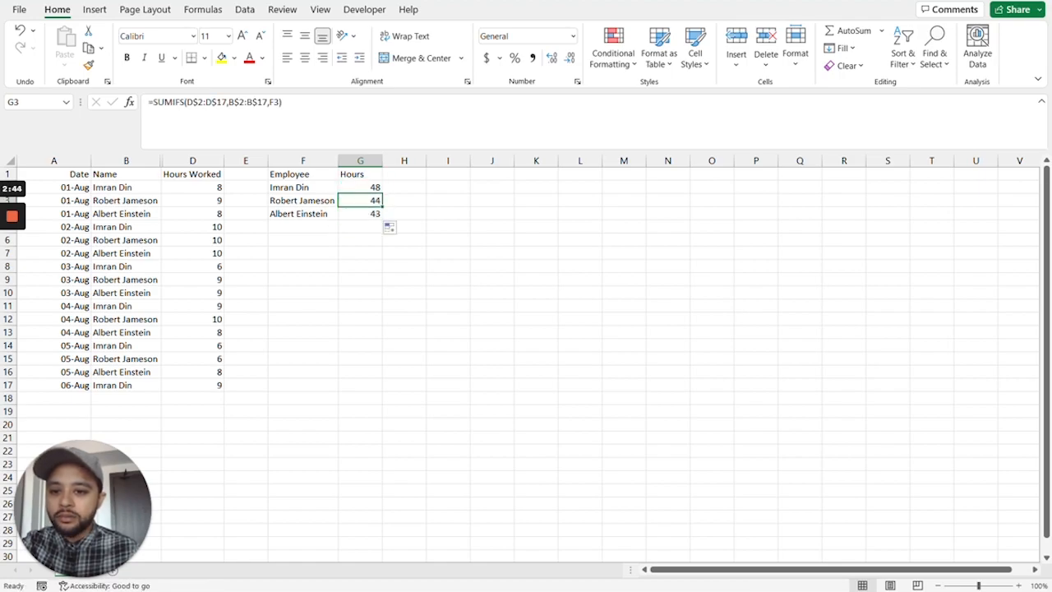
{"action": "key", "text": "F2"}
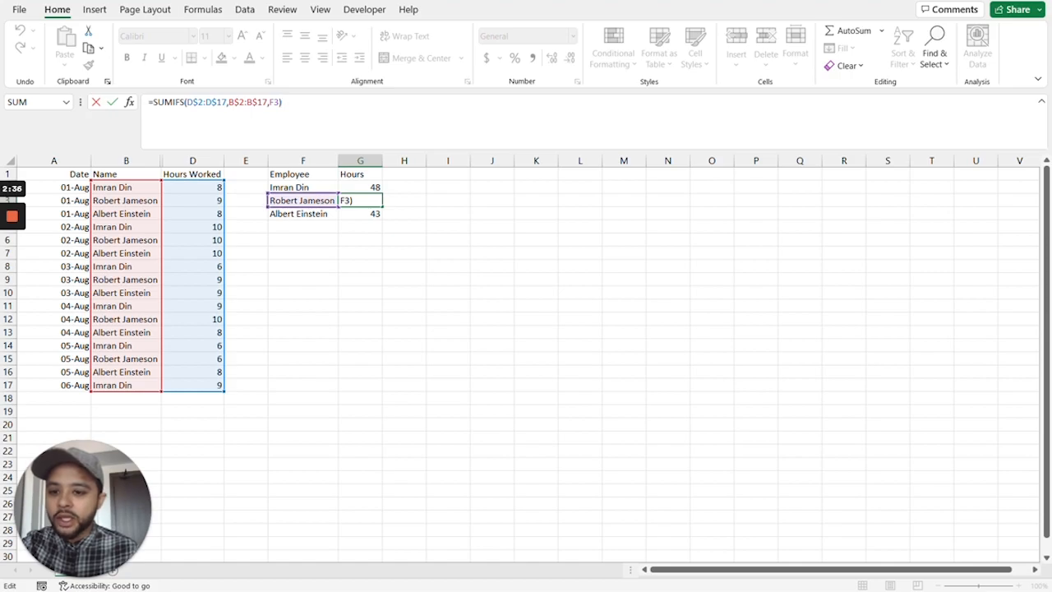
{"action": "key", "text": "Return"}
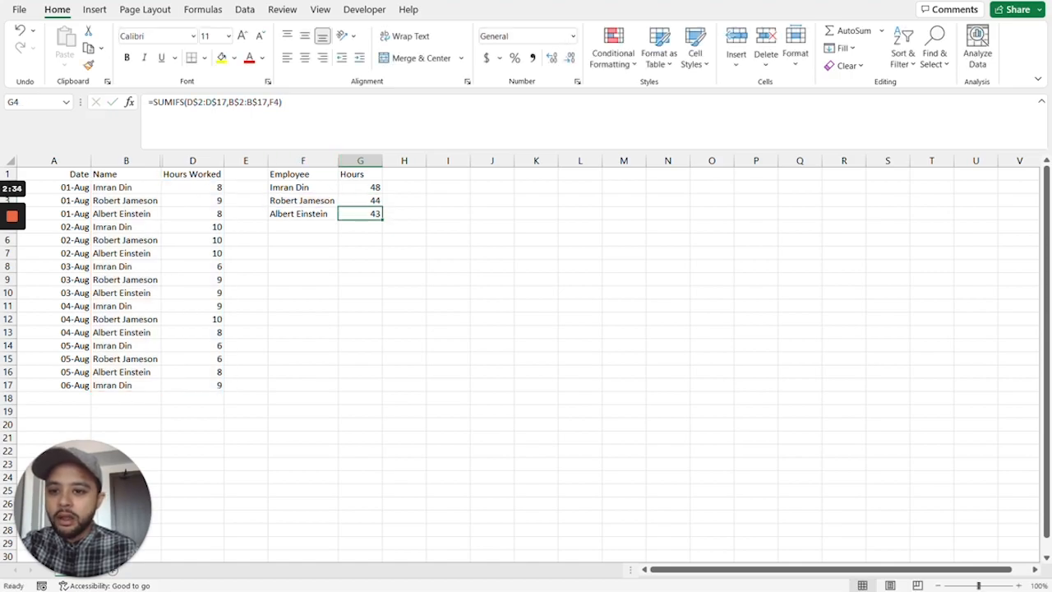
{"action": "key", "text": "F2"}
{"action": "key", "text": "Return"}
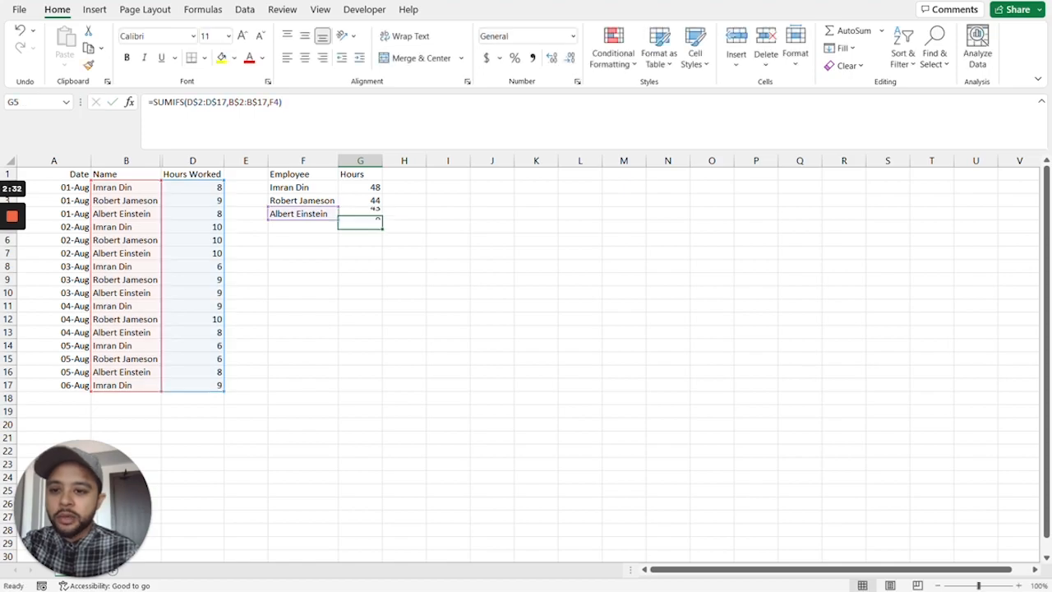
{"action": "key", "text": "Up"}
{"action": "key", "text": "Up"}
{"action": "key", "text": "Up"}
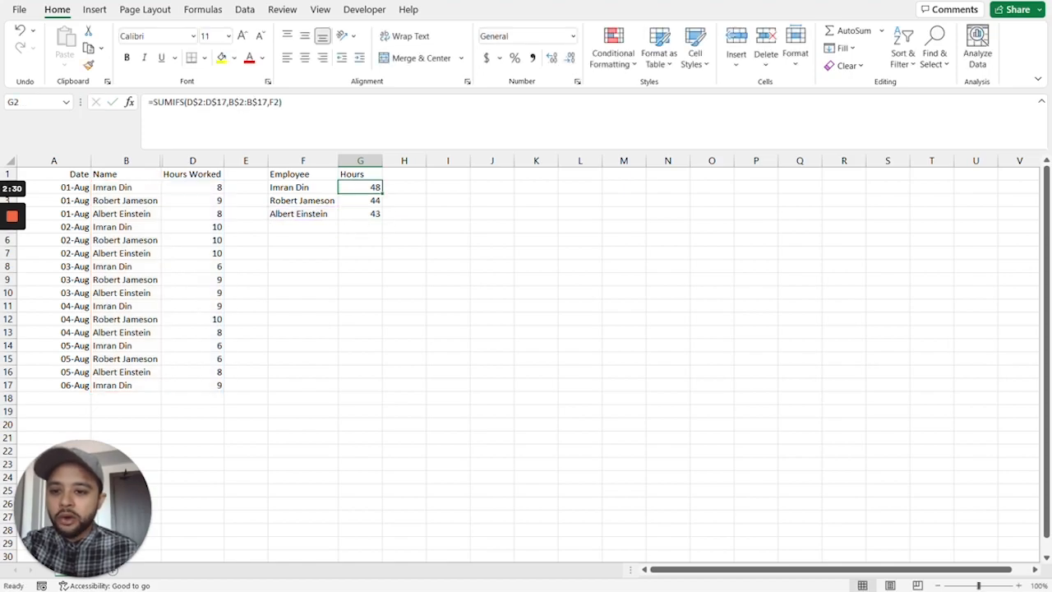
Add filter controls to the timesheet headers and sort the data by Name from A to Z.
{"action": "left_click", "coordinate": [135, 200]}
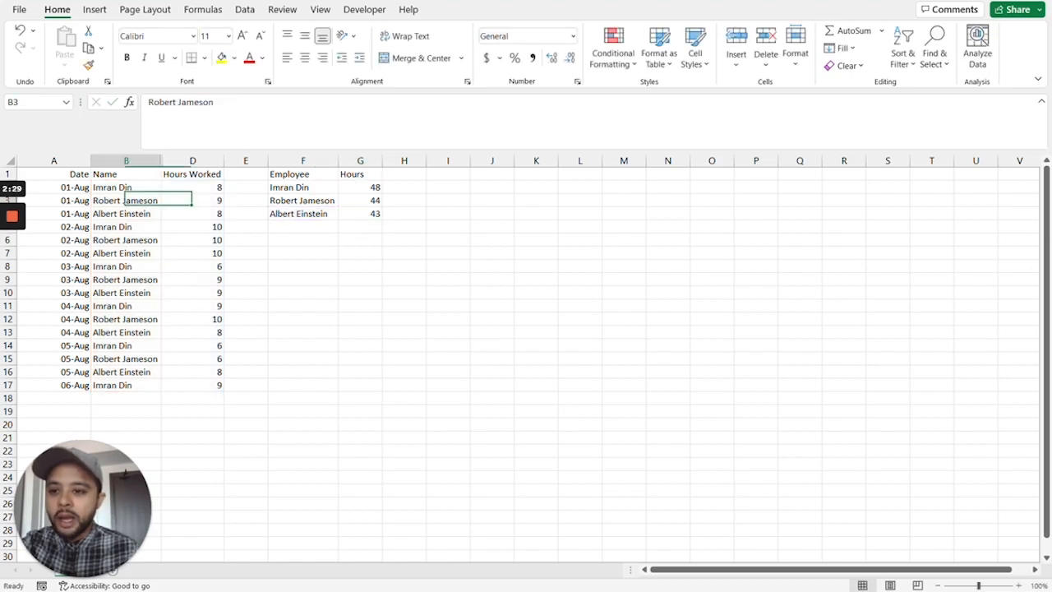
{"action": "left_click", "coordinate": [253, 17]}
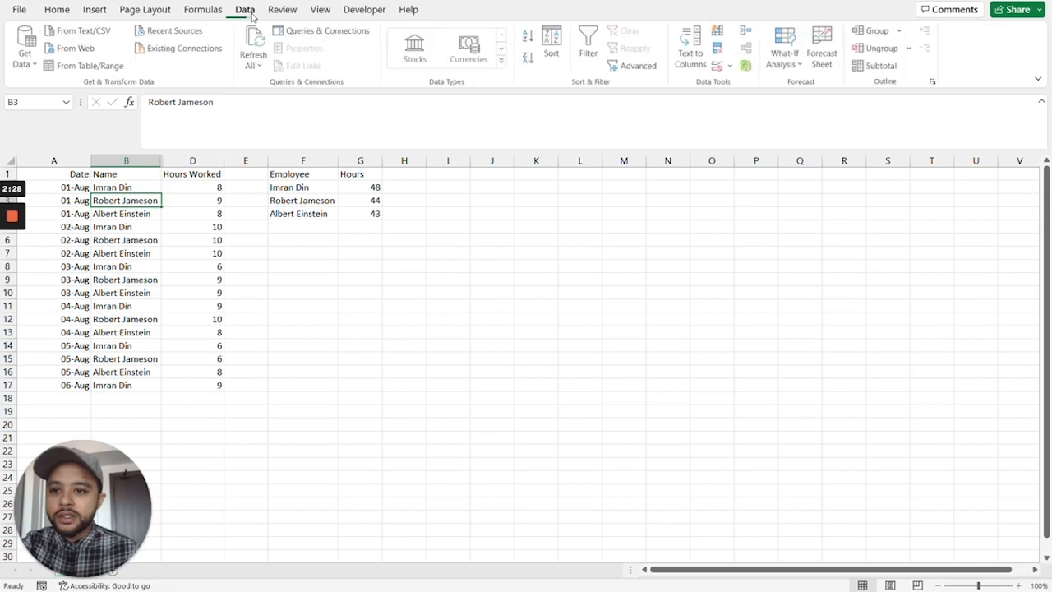
{"action": "left_click", "coordinate": [588, 58]}
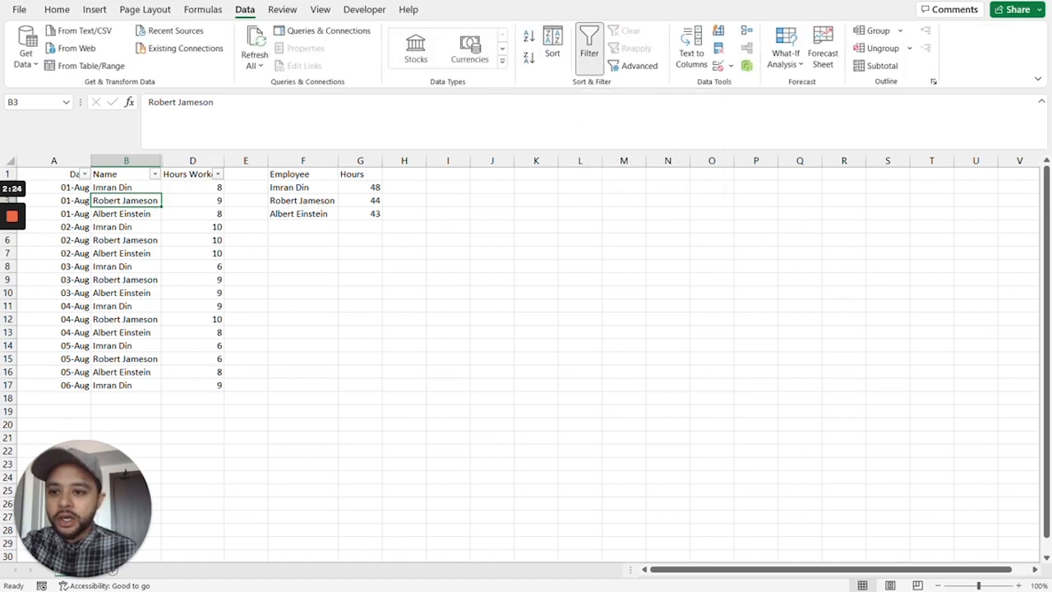
{"action": "left_click", "coordinate": [154, 173]}
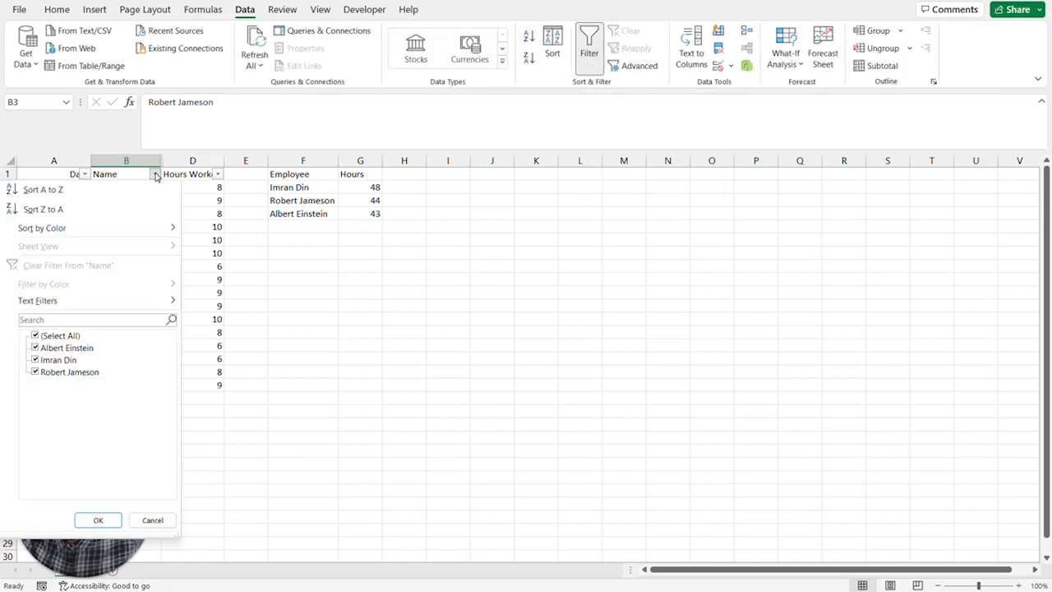
{"action": "left_click", "coordinate": [99, 189]}
Check the hours in D7:D12 against the G2 total and inspect the criteria range used in its formula.
{"action": "left_click_drag", "start_coordinate": [192, 253], "coordinate": [192, 320]}
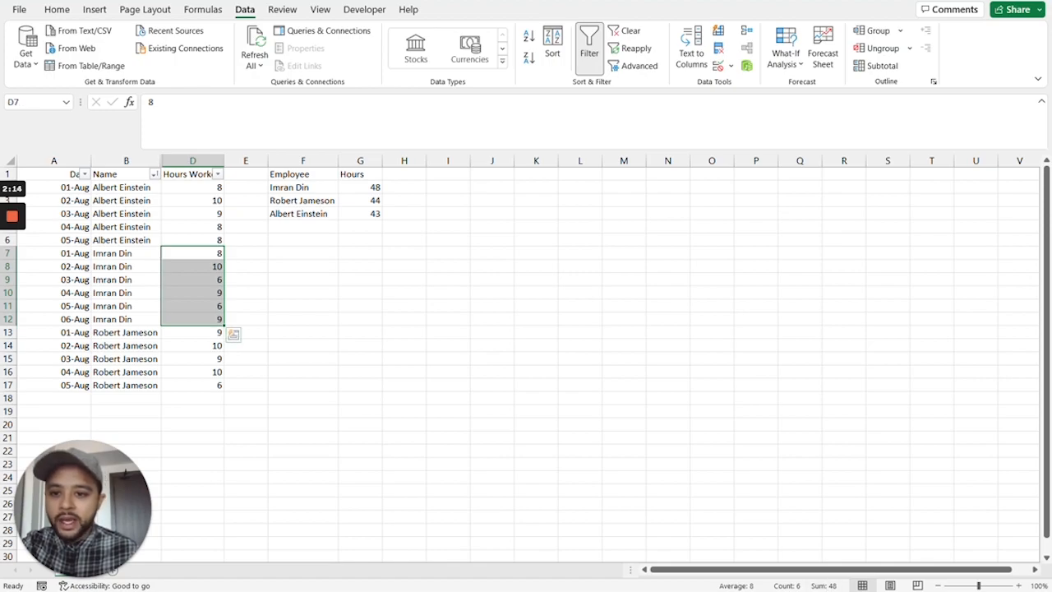
{"action": "left_click", "coordinate": [364, 188]}
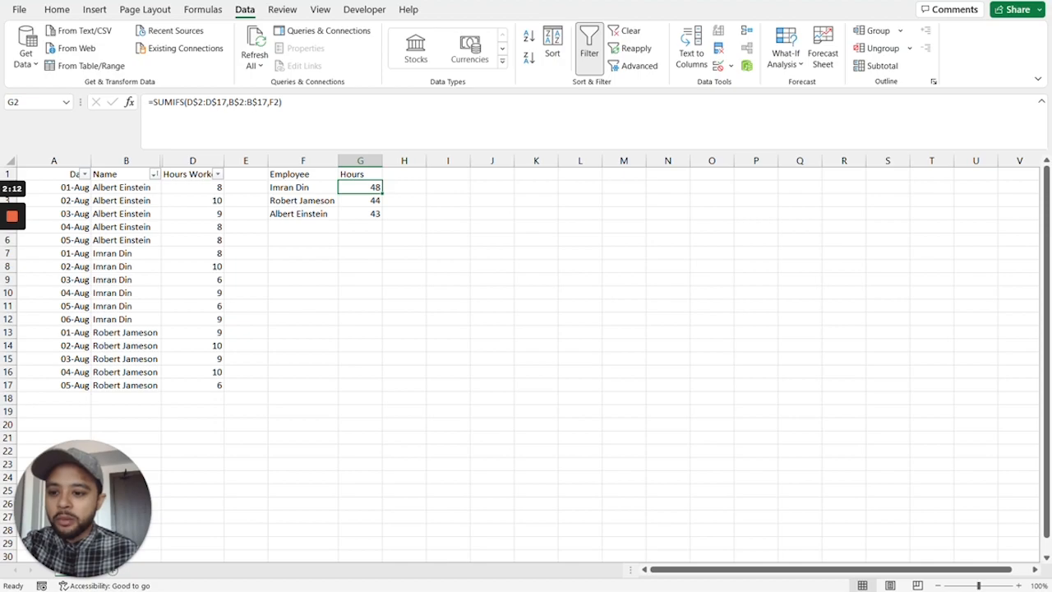
{"action": "mouse_move", "coordinate": [285, 103]}
{"action": "left_mouse_down"}
{"action": "mouse_move", "coordinate": [143, 104]}
{"action": "mouse_move", "coordinate": [268, 102]}
{"action": "left_mouse_up"}
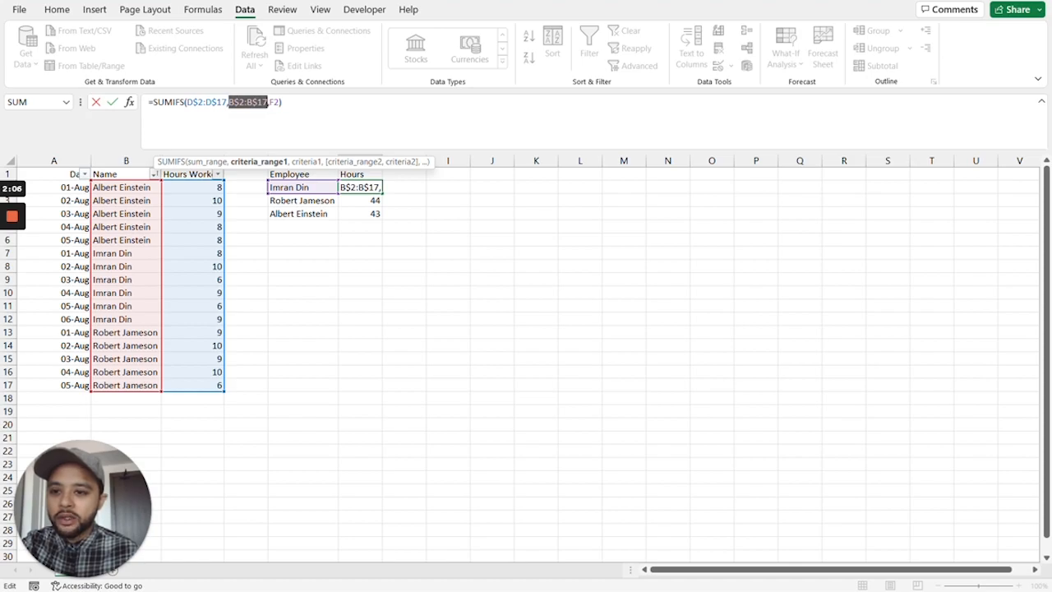
{"action": "double_click", "coordinate": [169, 102]}
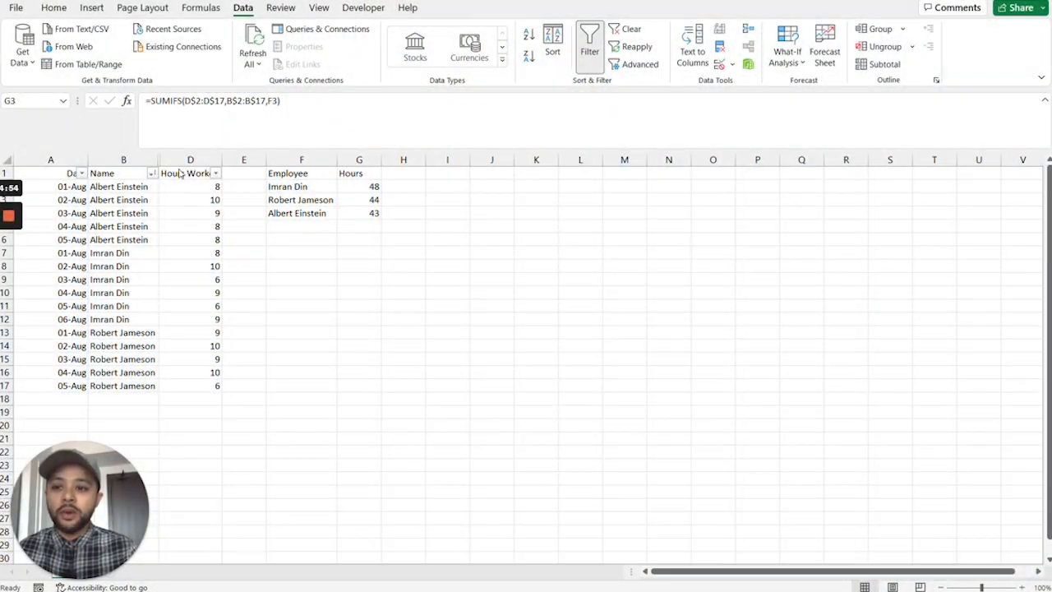
{"action": "key", "text": "Escape"}
Unhide the Activity column between columns B and D and review its entries alongside the hours worked.
{"action": "left_click_drag", "start_coordinate": [190, 159], "coordinate": [123, 159]}
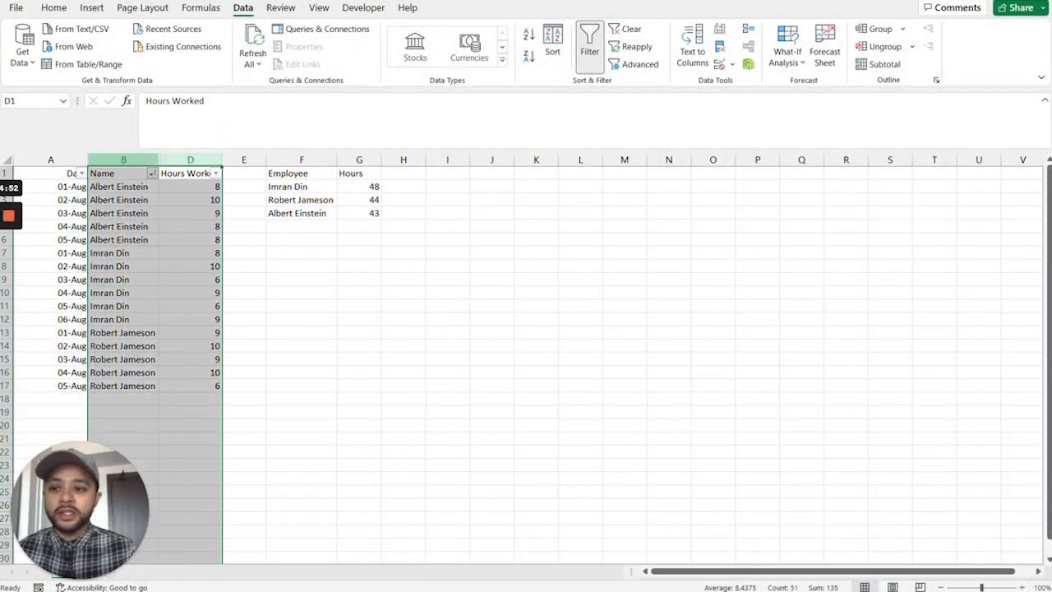
{"action": "right_click", "coordinate": [141, 161]}
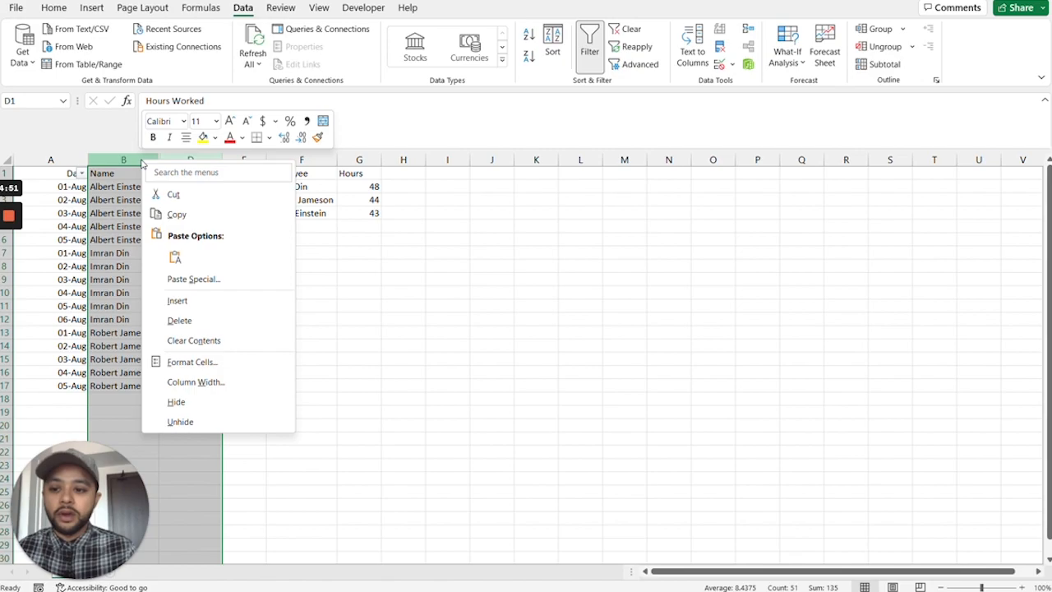
{"action": "left_click", "coordinate": [223, 422]}
{"action": "left_click_drag", "start_coordinate": [194, 187], "coordinate": [194, 386]}
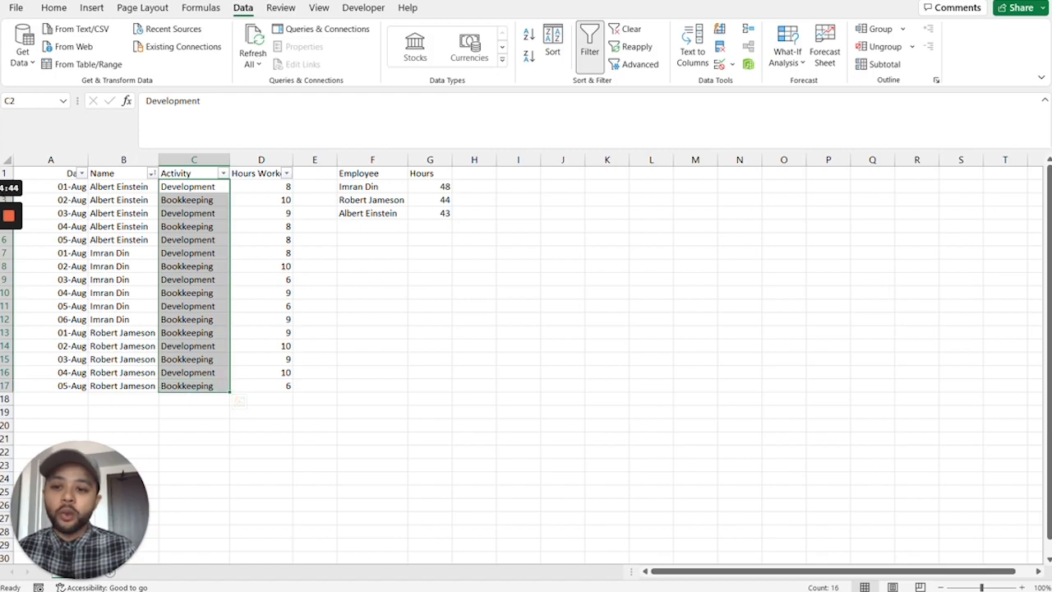
{"action": "left_click_drag", "start_coordinate": [261, 213], "coordinate": [261, 253]}
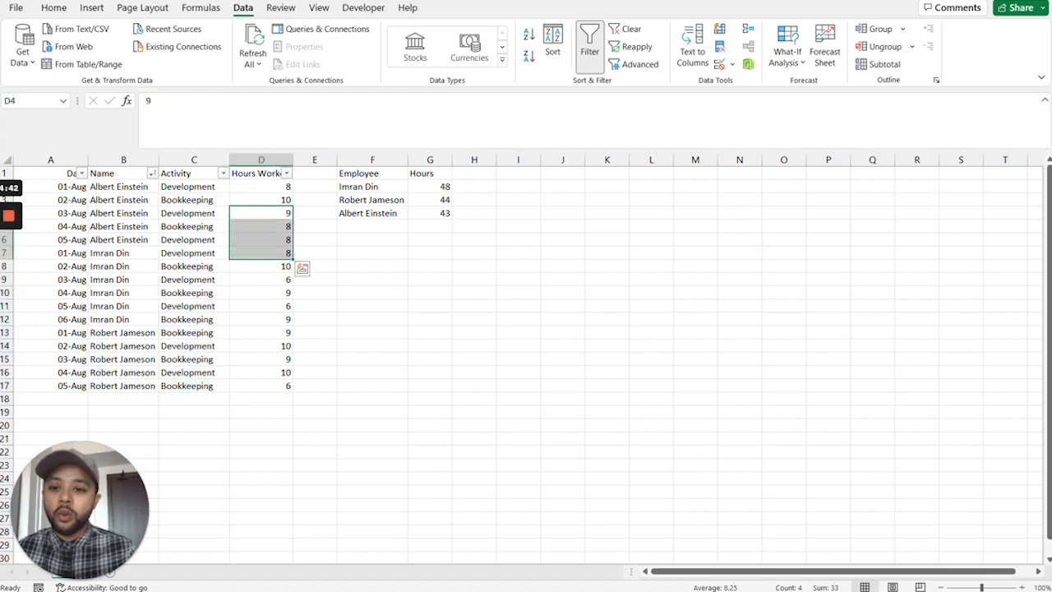
Replace the Hours header in G1 with Development.
{"action": "left_click_drag", "start_coordinate": [430, 174], "coordinate": [474, 173]}
{"action": "left_click", "coordinate": [430, 173]}
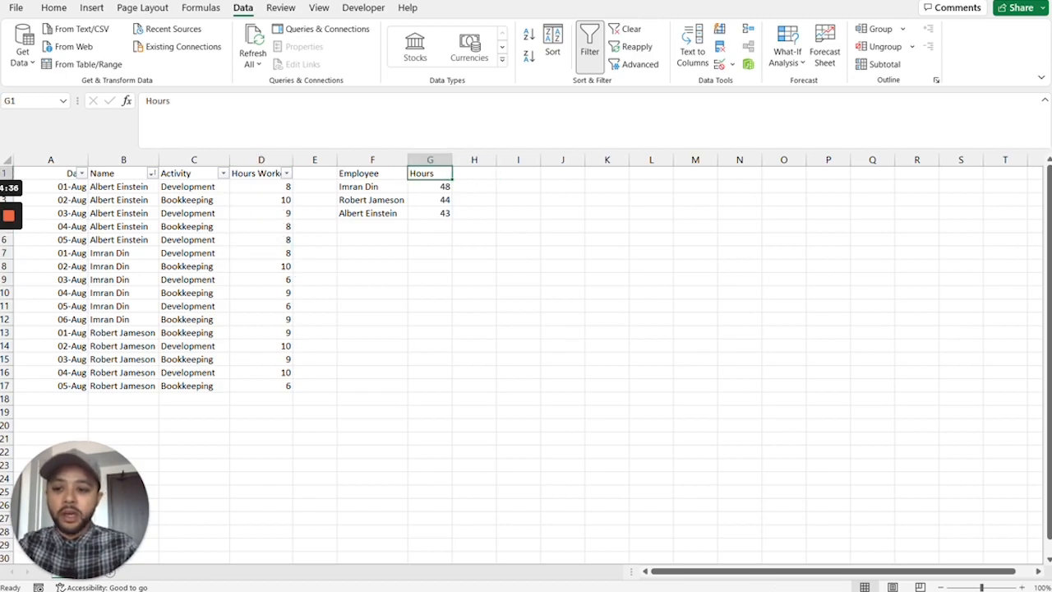
{"action": "type", "text": "Develope"}
{"action": "key", "text": "BackSpace"}
{"action": "type", "text": "ment"}
{"action": "key", "text": "Return"}
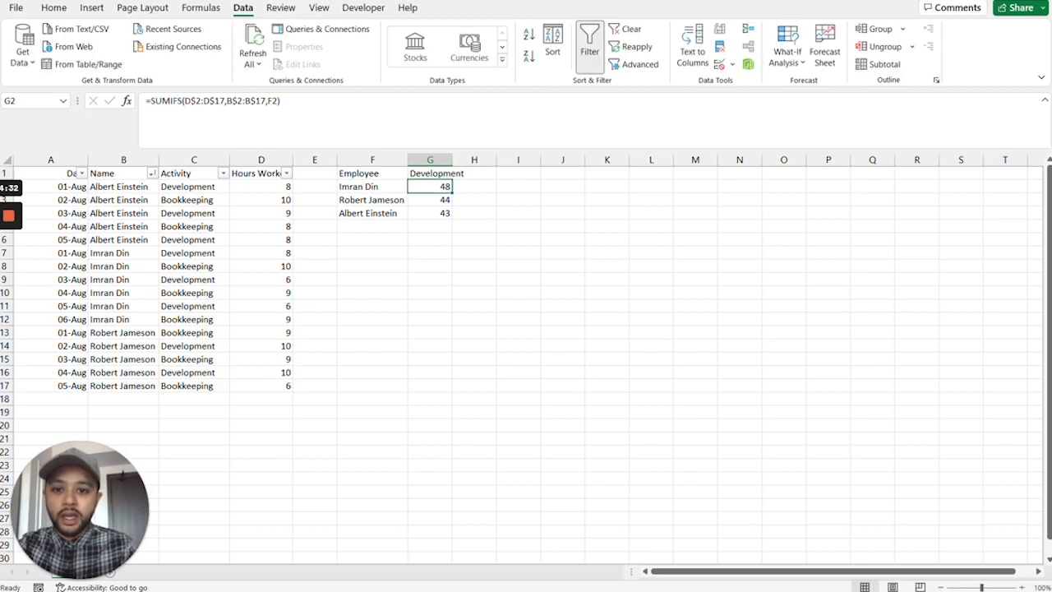
Enter Bookkeeping as a second activity header in H1.
{"action": "key", "text": "Right"}
{"action": "key", "text": "Up"}
{"action": "type", "text": "Bookkeep"}
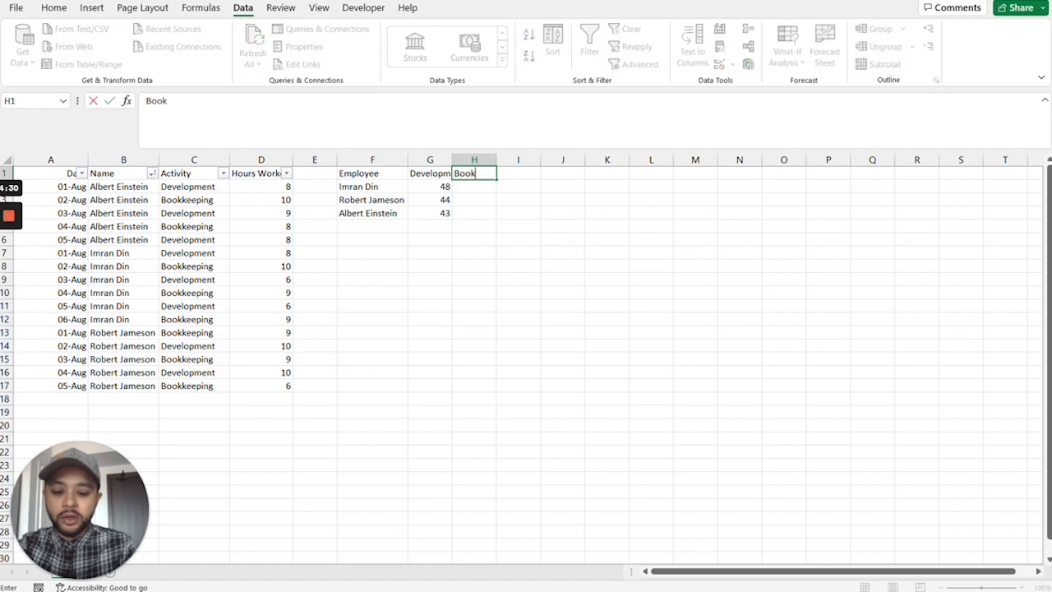
{"action": "key", "text": "BackSpace"}
{"action": "key", "text": "BackSpace"}
{"action": "type", "text": "eping"}
{"action": "key", "text": "Return"}
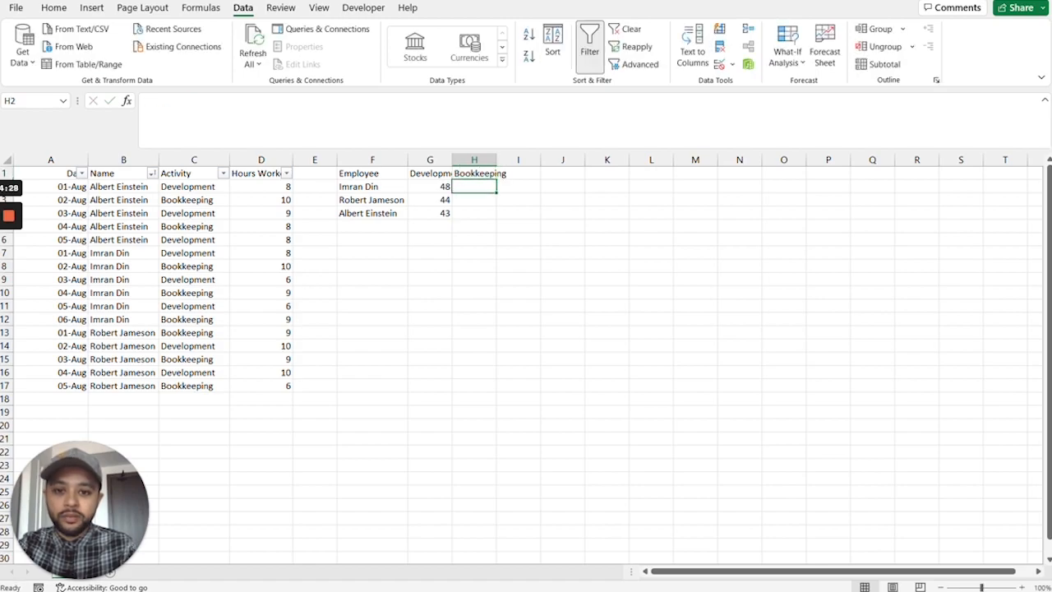
Widen columns G and H to fit their headers and clear the contents of G2:H4.
{"action": "left_click_drag", "start_coordinate": [430, 160], "coordinate": [510, 159]}
{"action": "left_click_drag", "start_coordinate": [435, 186], "coordinate": [493, 212]}
{"action": "key", "text": "Delete"}
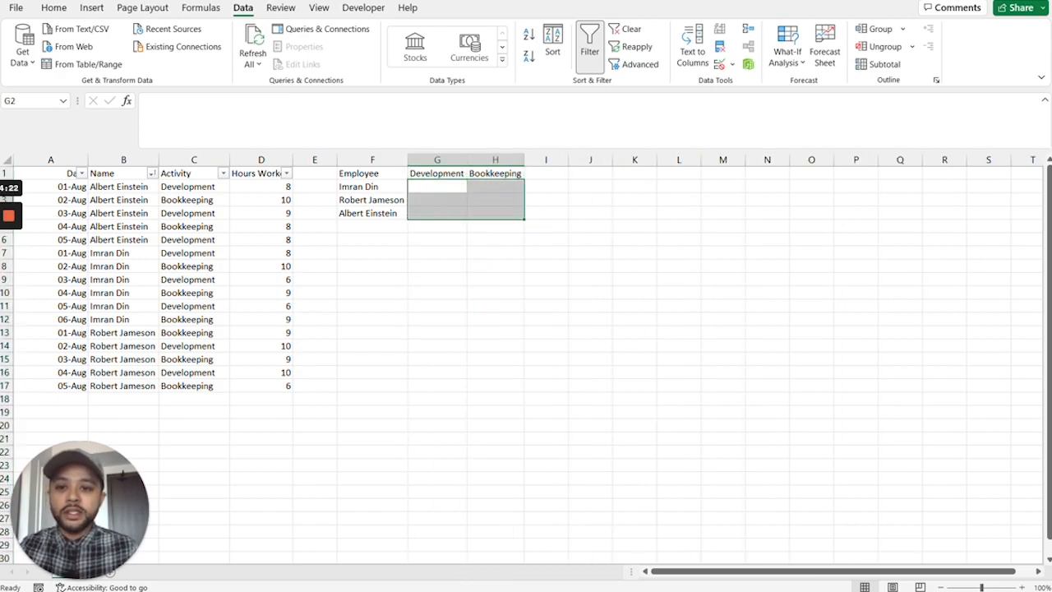
Start a SUMIFS formula in G2 with the Hours Worked cells as the fully absolute sum range $D$2:$D$17.
{"action": "key", "text": "Left"}
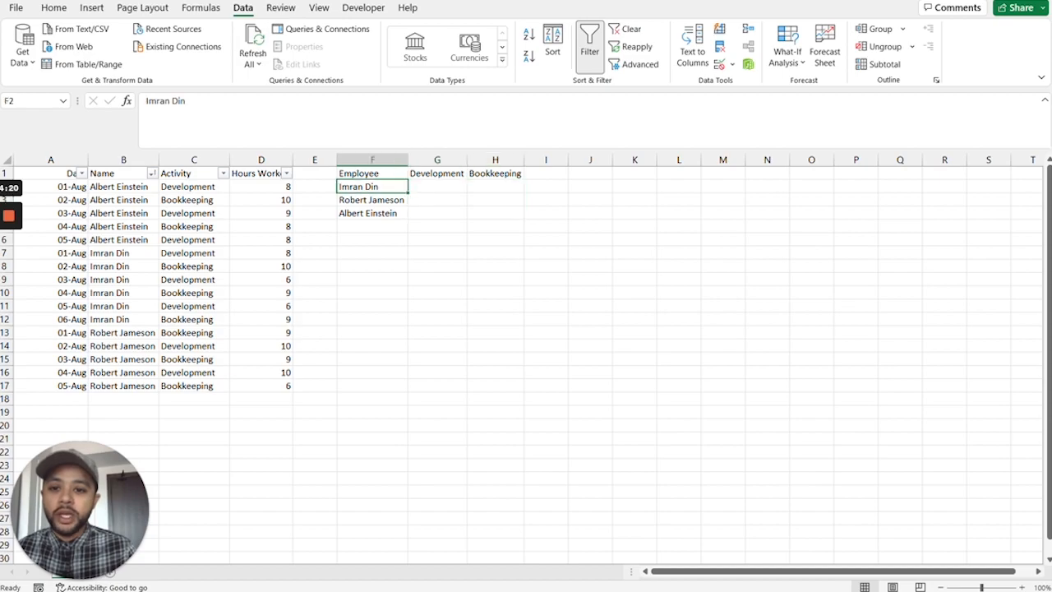
{"action": "key", "text": "Right"}
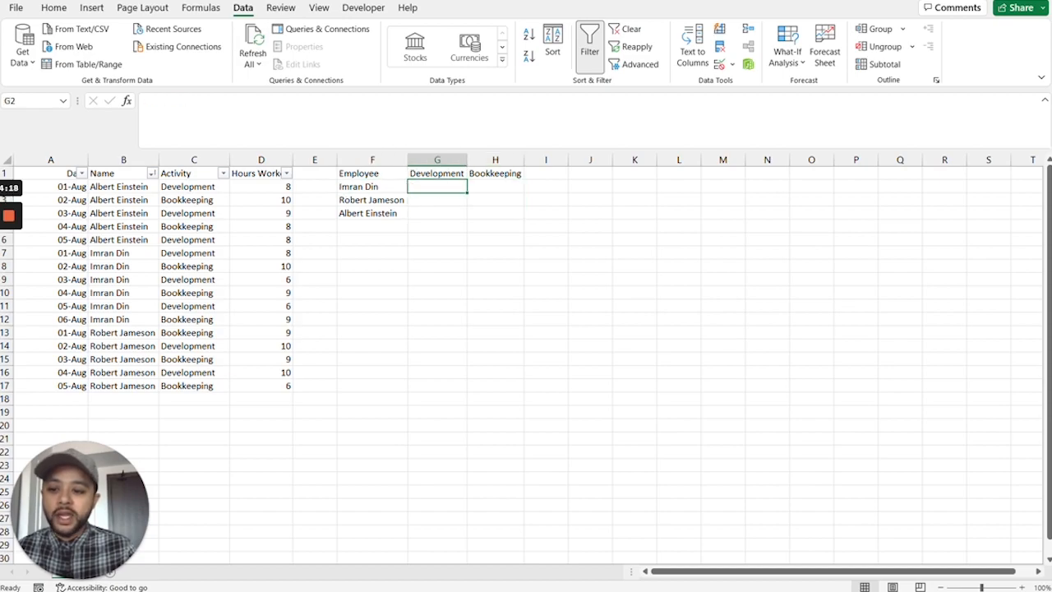
{"action": "type", "text": "="}
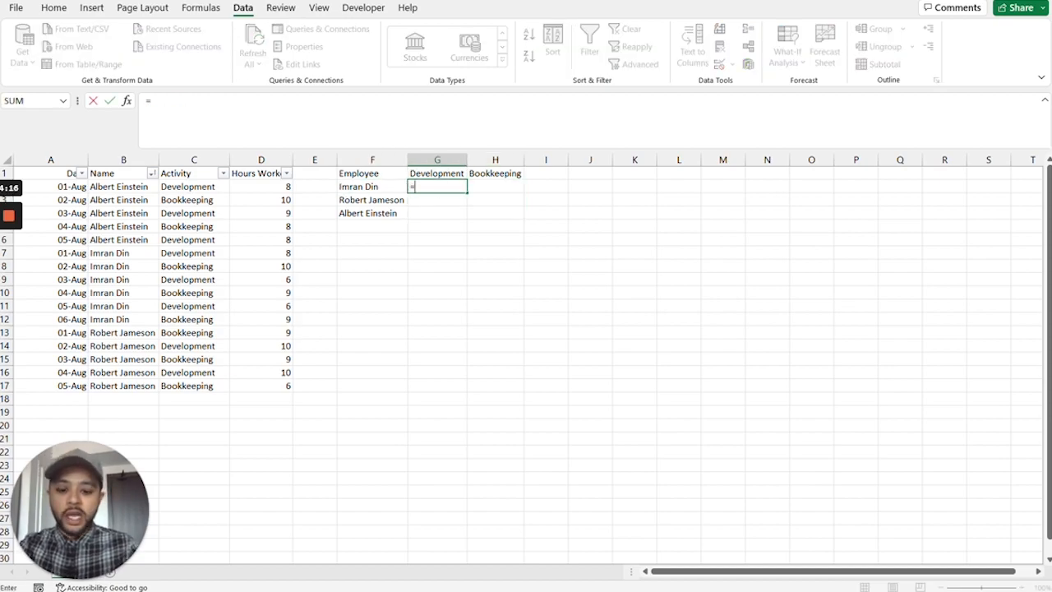
{"action": "type", "text": "sumi"}
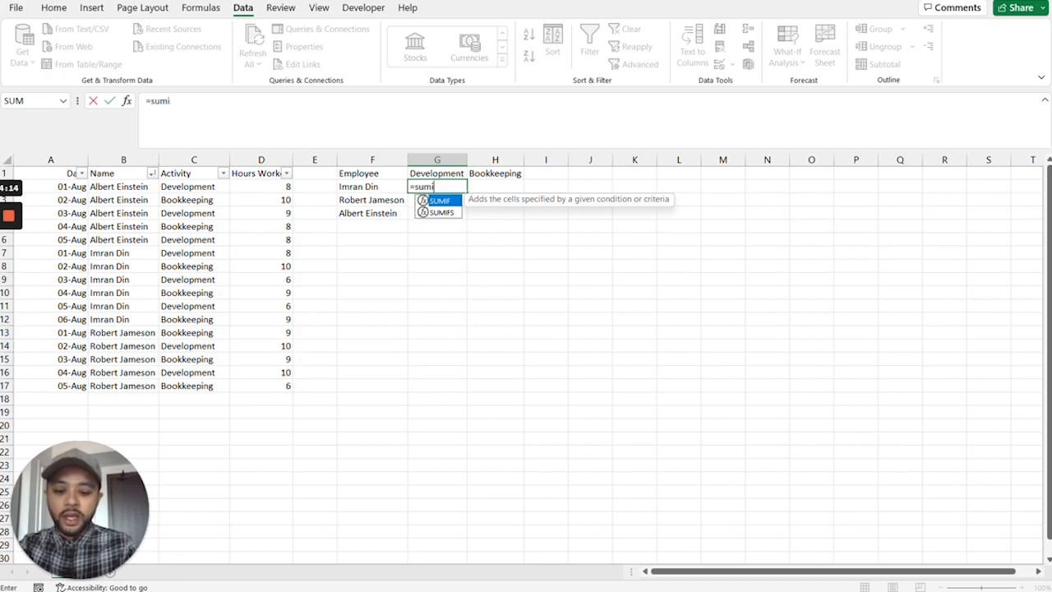
{"action": "type", "text": "fs("}
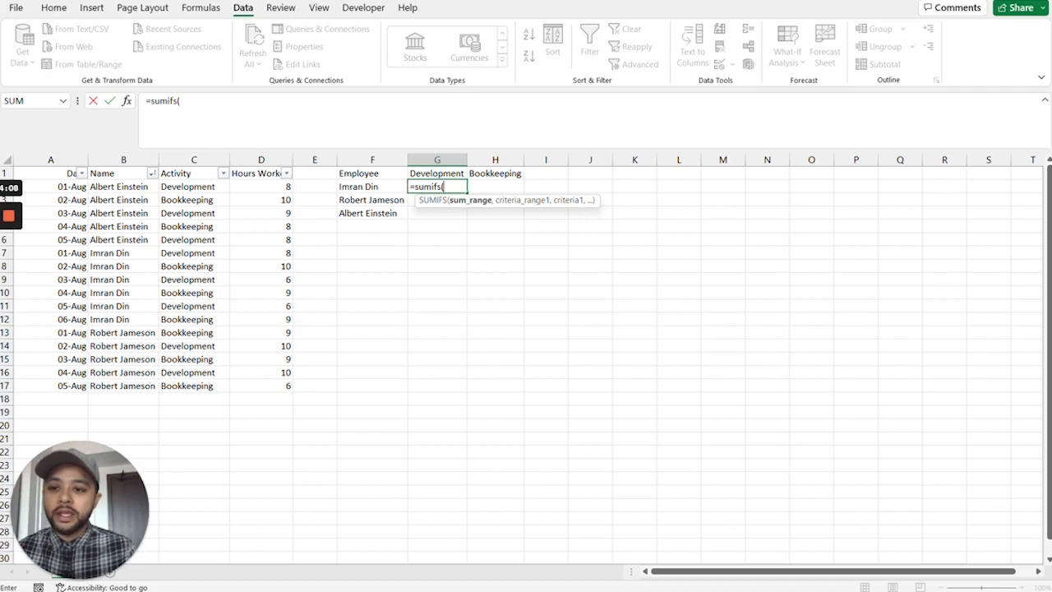
{"action": "left_click_drag", "start_coordinate": [271, 186], "coordinate": [284, 386]}
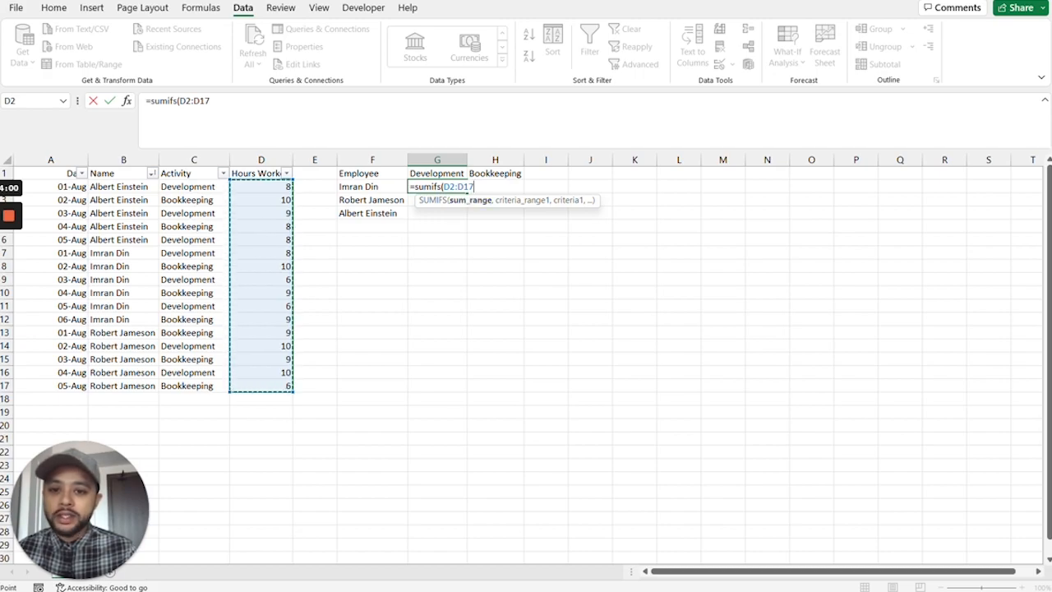
{"action": "left_click", "coordinate": [194, 101]}
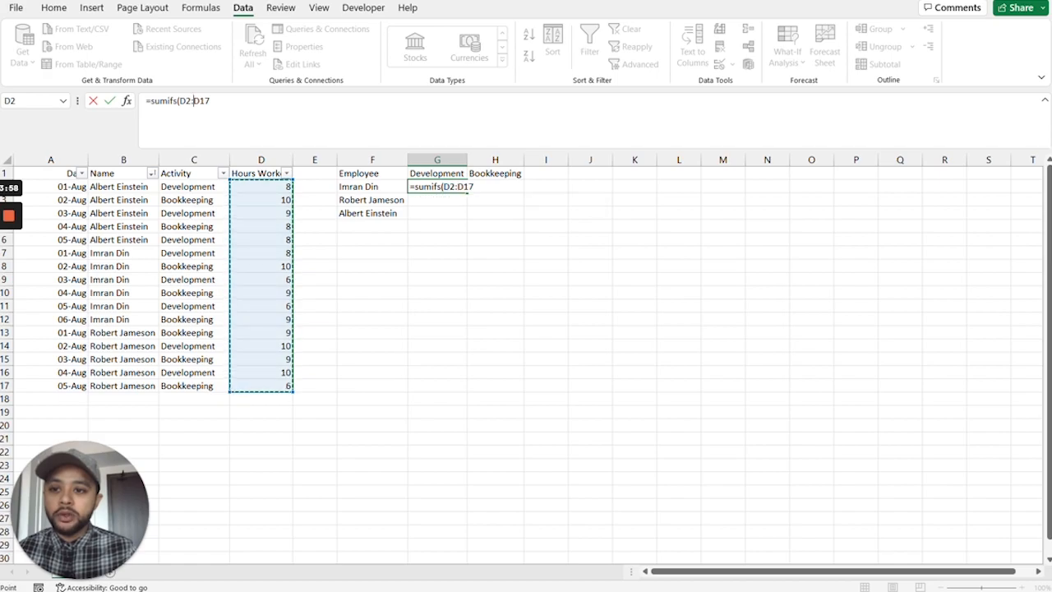
{"action": "key", "text": "F4"}
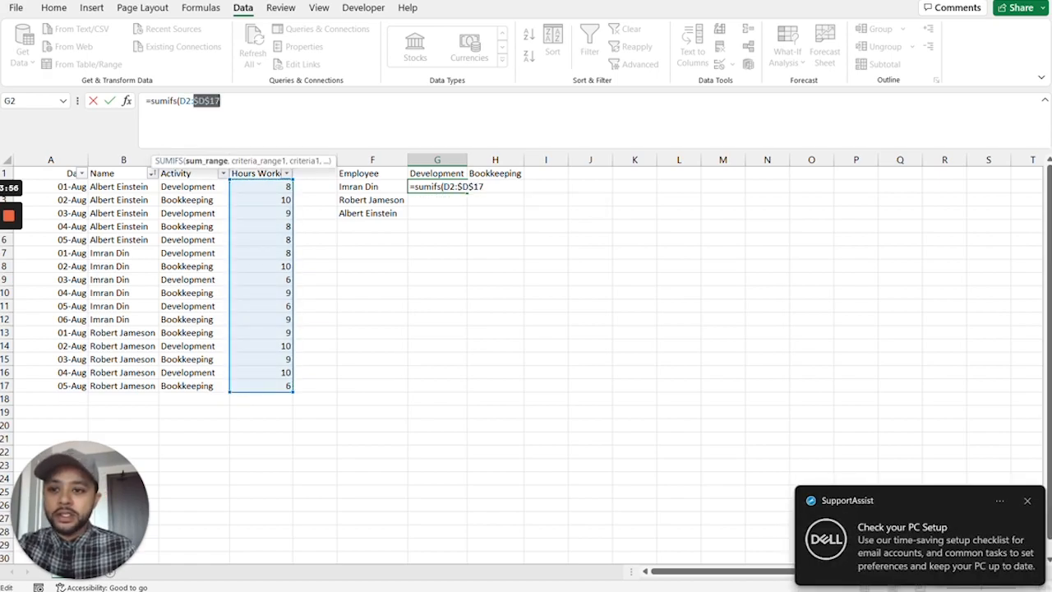
{"action": "left_click", "coordinate": [179, 101]}
{"action": "key", "text": "F4"}
{"action": "left_click", "coordinate": [231, 101]}
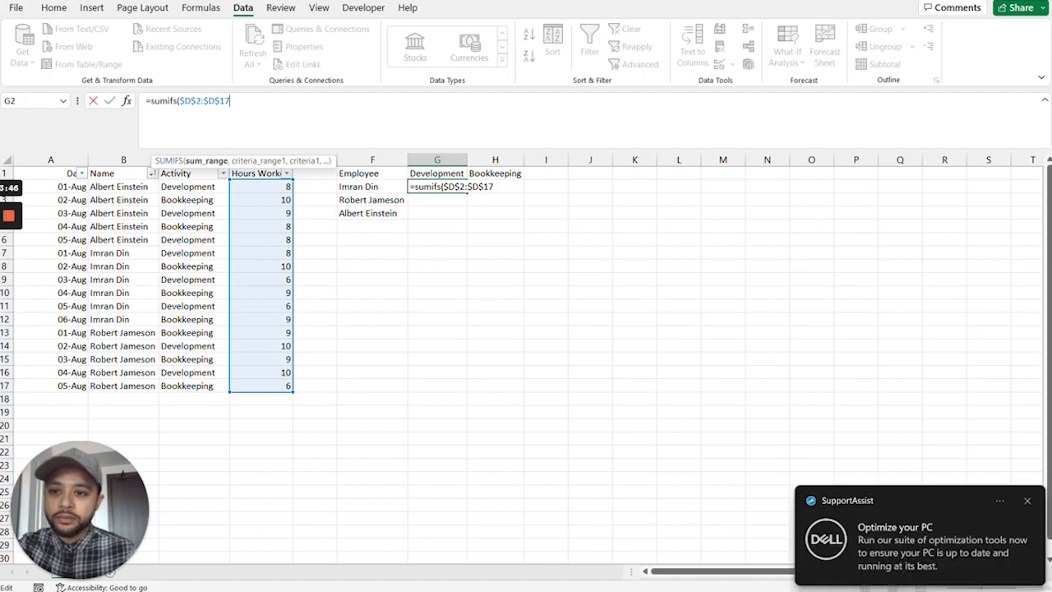
{"action": "type", "text": ","}
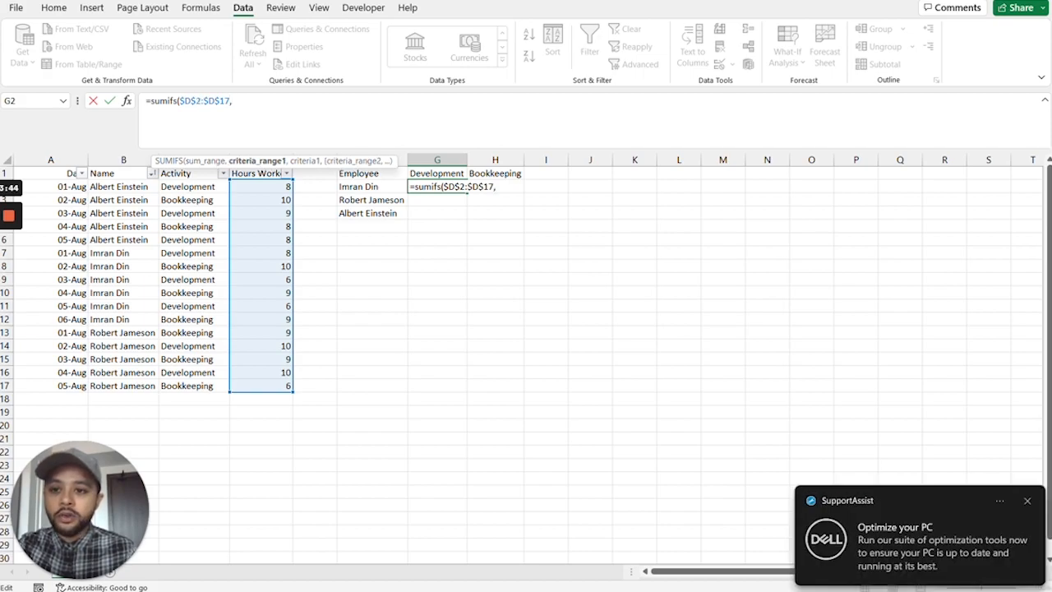
Add the first condition to the G2 formula, with $B$2:$B$17 as the name range and F2 as its criterion.
{"action": "left_click_drag", "start_coordinate": [123, 186], "coordinate": [123, 386]}
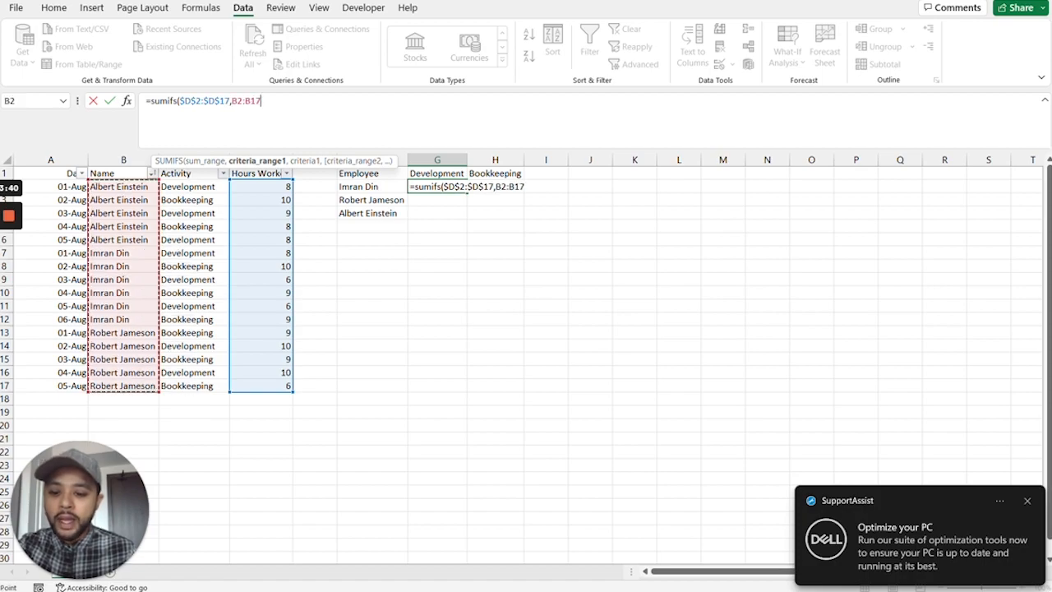
{"action": "key", "text": "F4"}
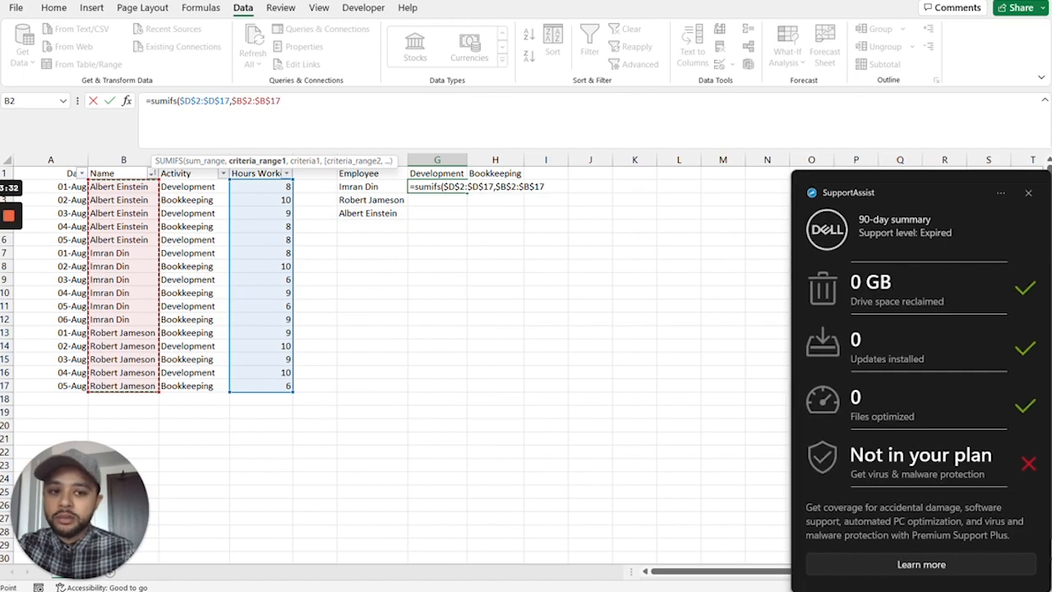
{"action": "type", "text": ","}
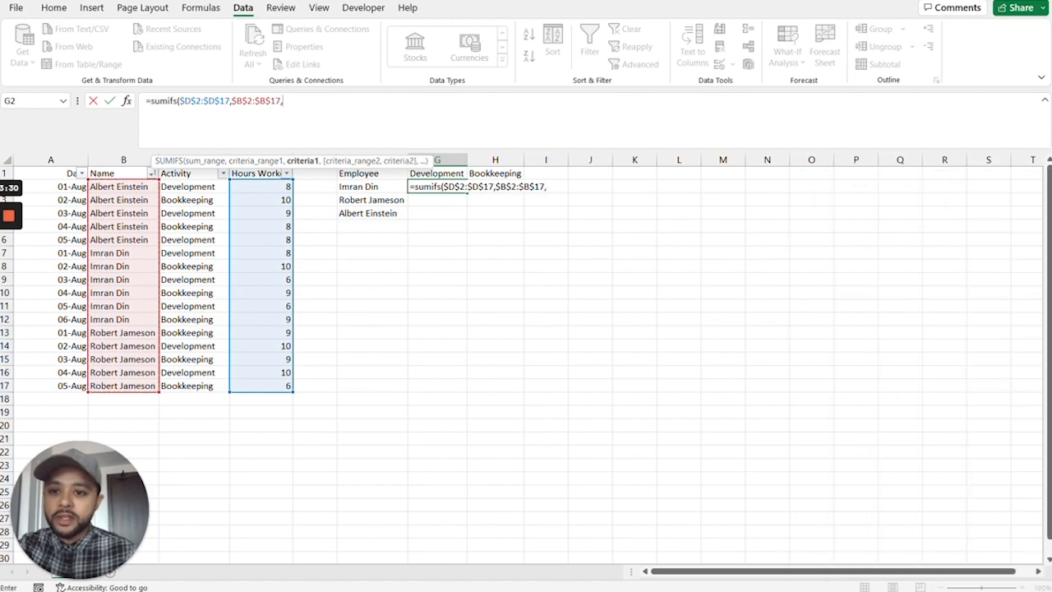
{"action": "key", "text": "Left"}
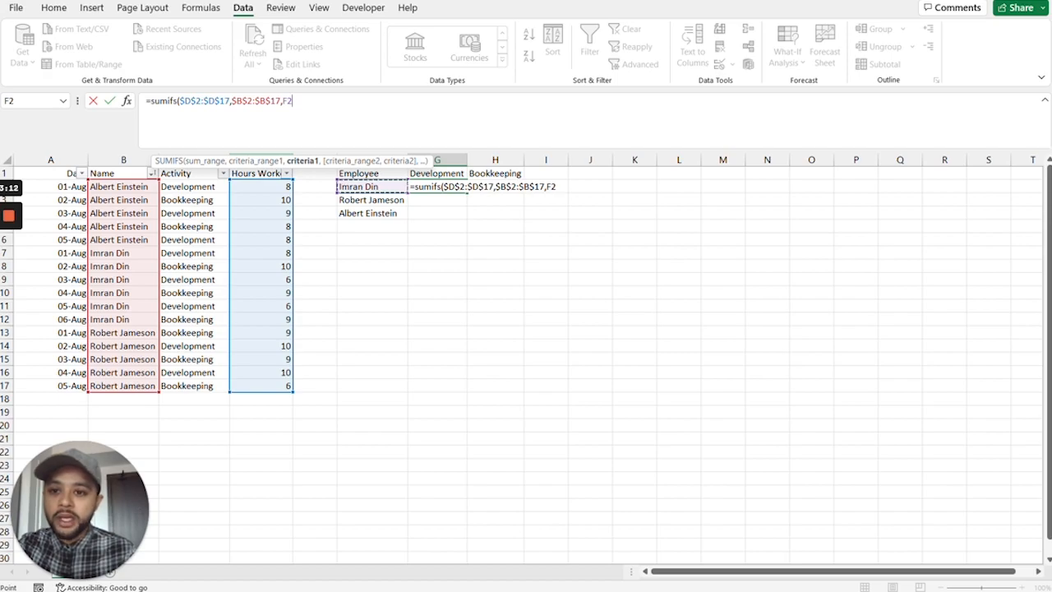
{"action": "type", "text": ","}
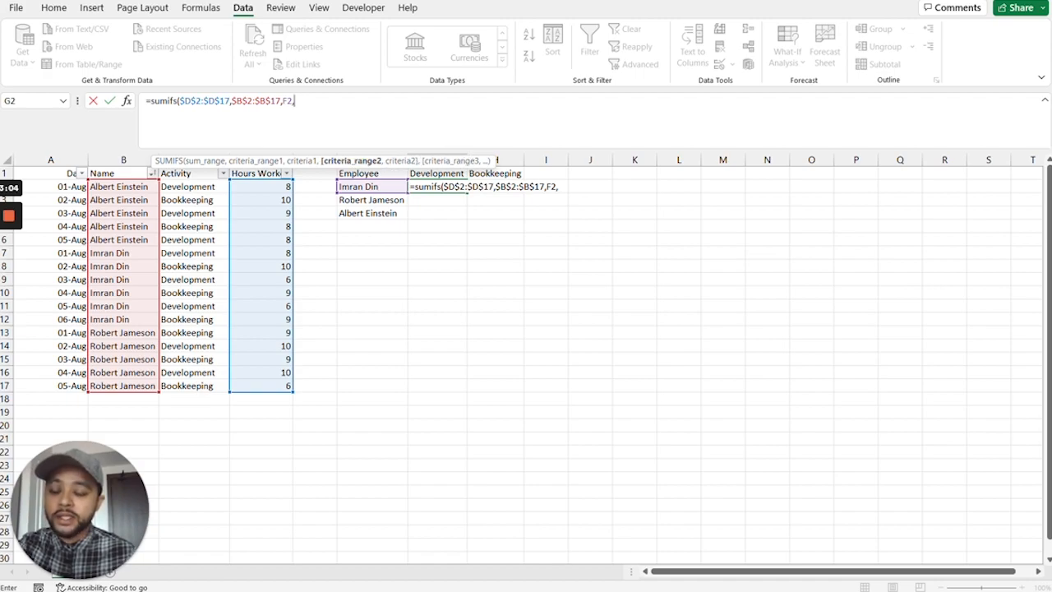
Add the second condition to the G2 formula, with $C$2:$C$17 as the activity range and G1 as its criterion.
{"action": "left_click_drag", "start_coordinate": [193, 187], "coordinate": [198, 385]}
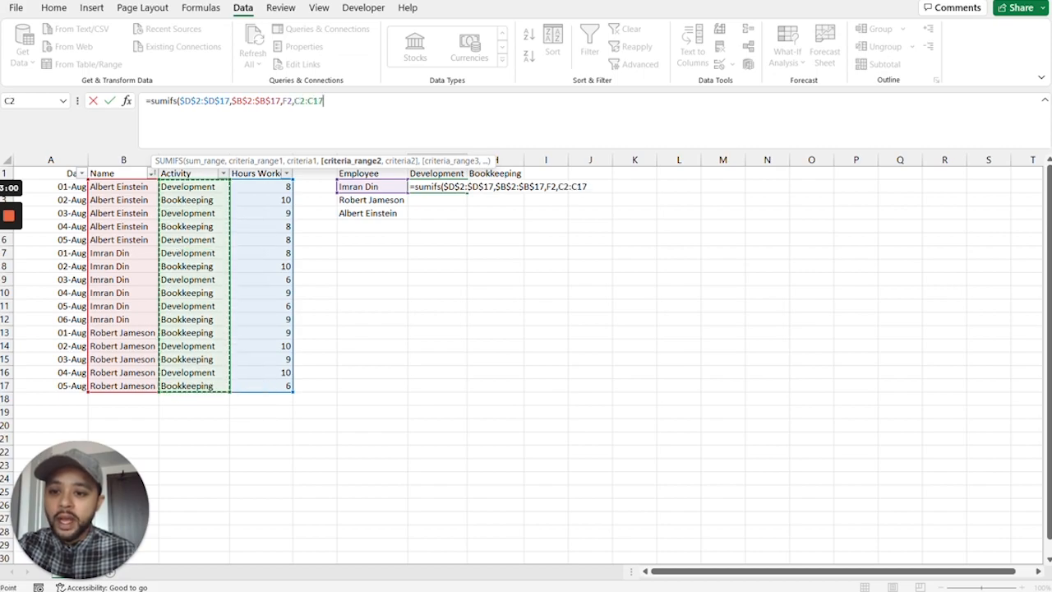
{"action": "key", "text": "F4"}
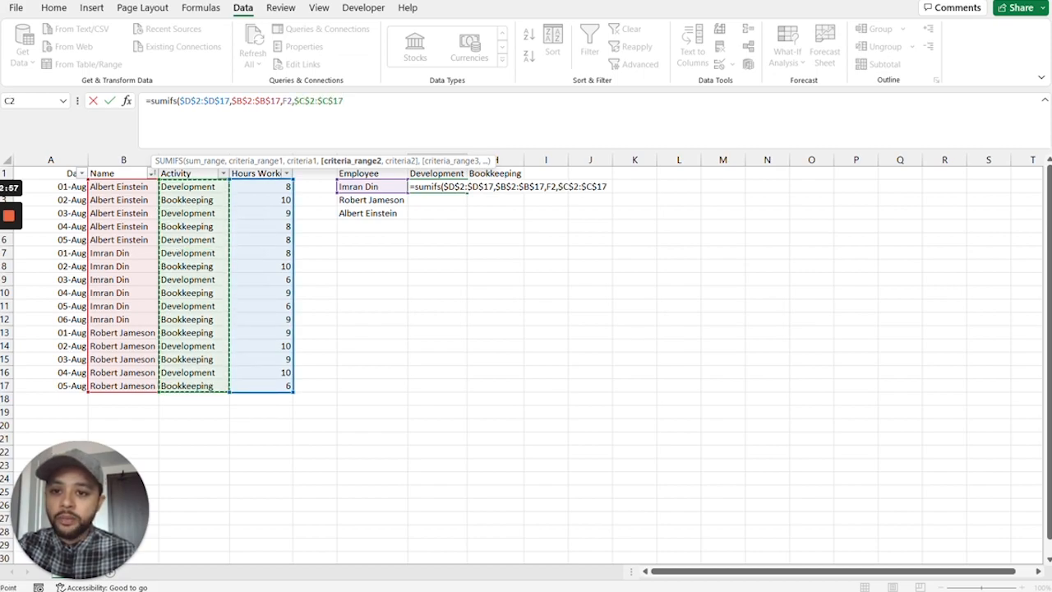
{"action": "type", "text": ","}
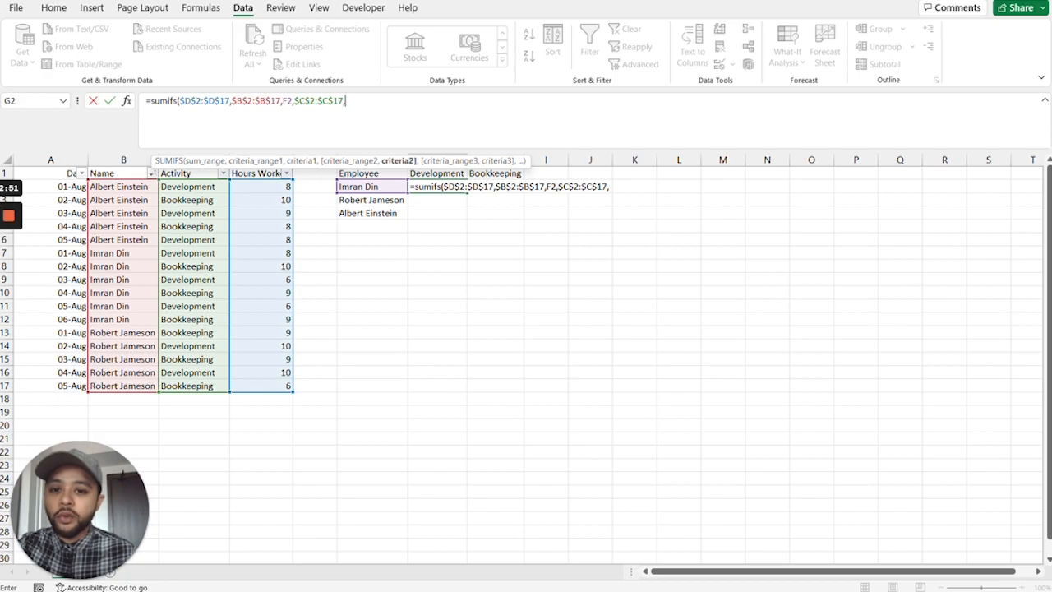
{"action": "left_click", "coordinate": [437, 173]}
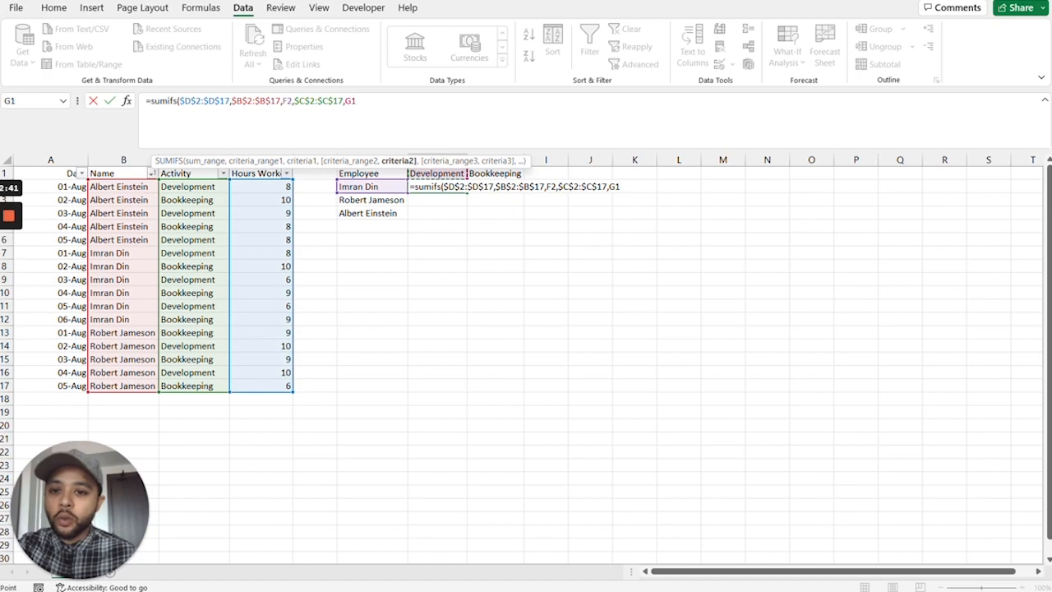
Make the criteria in the G2 formula mixed references, locking the header's row as G$1 and the employee's column as $F2.
{"action": "left_click_drag", "start_coordinate": [351, 101], "coordinate": [346, 101]}
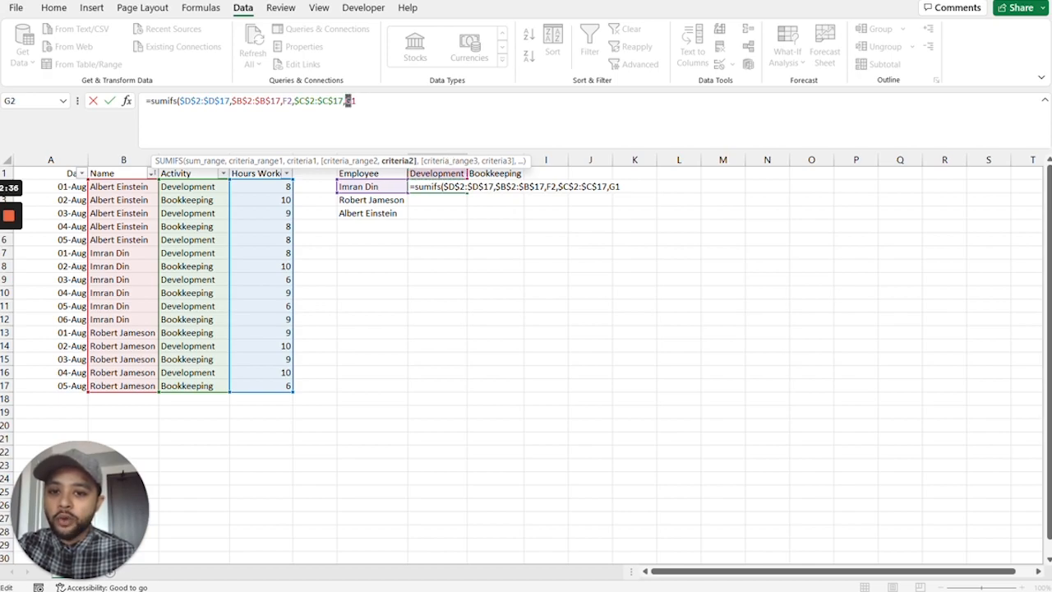
{"action": "left_click", "coordinate": [352, 101]}
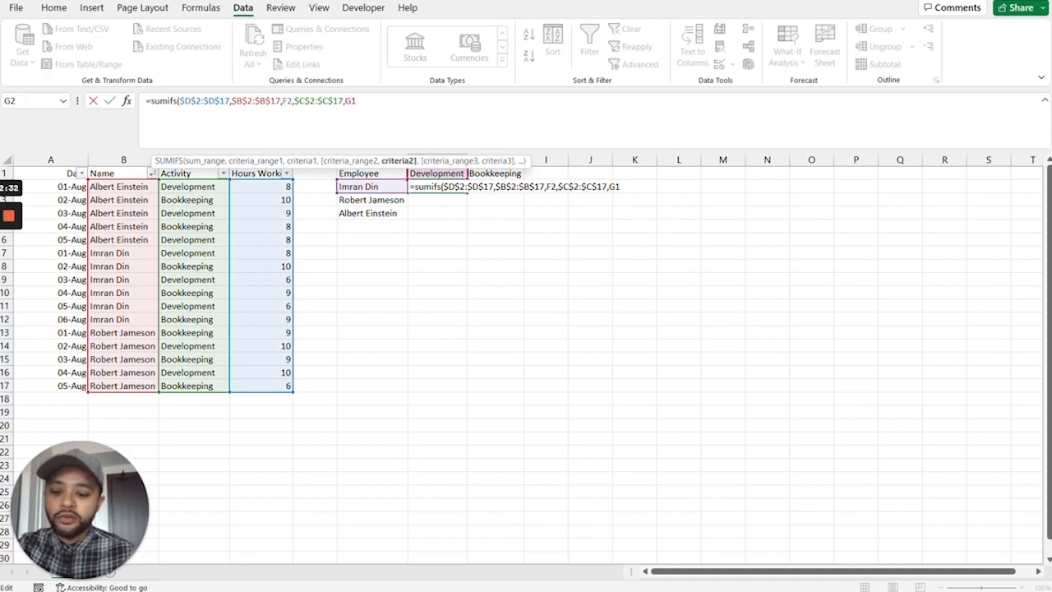
{"action": "type", "text": "$"}
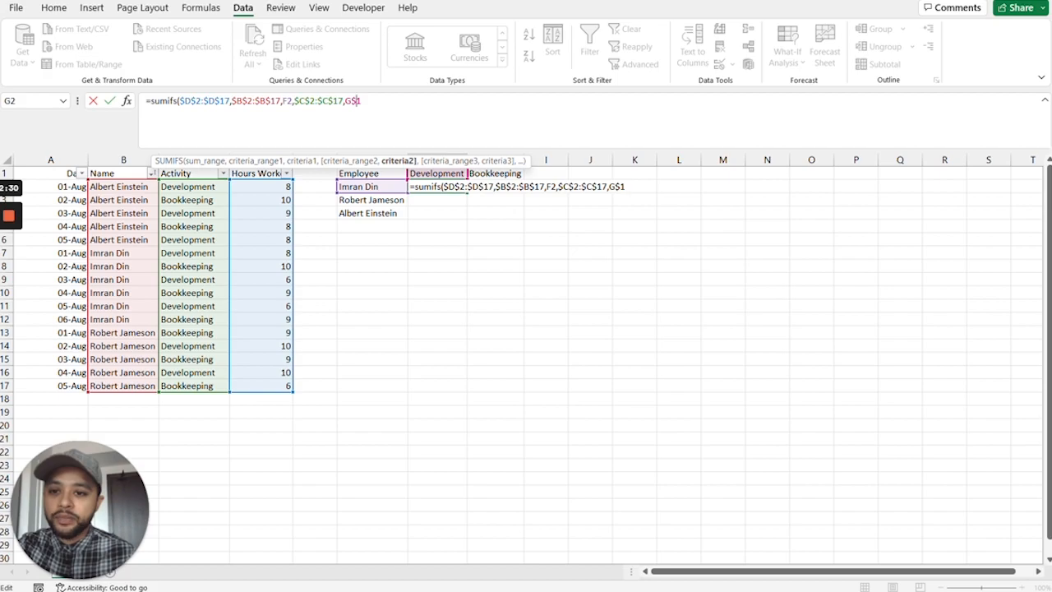
{"action": "left_click", "coordinate": [285, 101]}
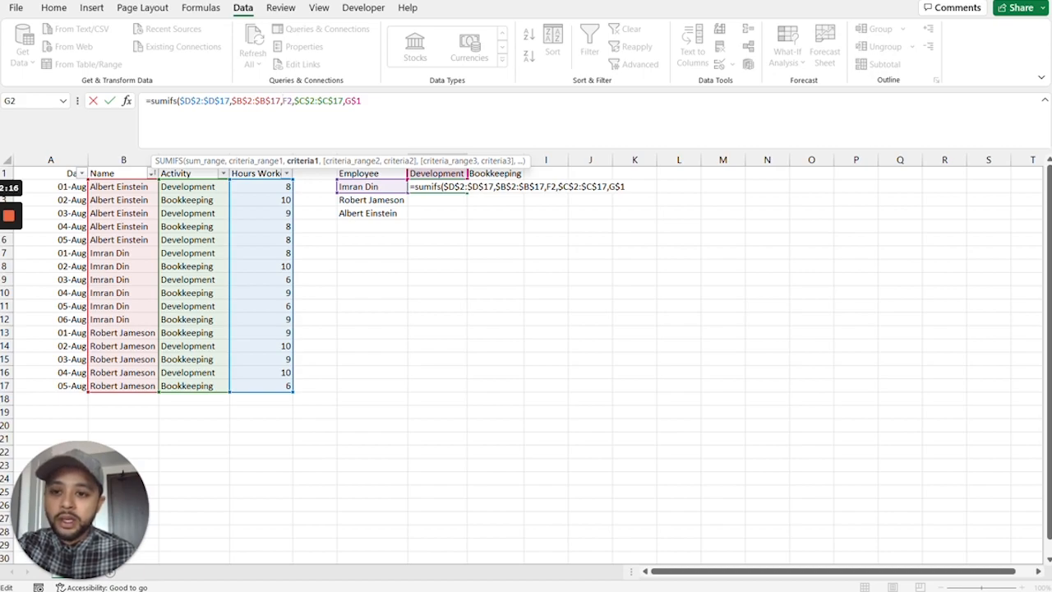
{"action": "type", "text": "$"}
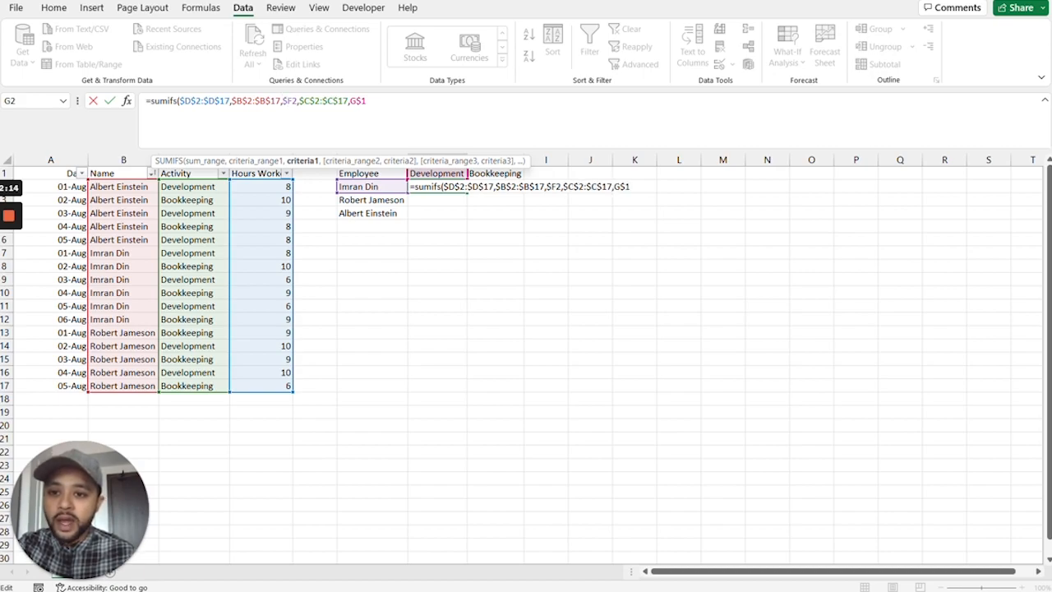
Complete the SUMIFS formula in G2 and fill it down and across through H4.
{"action": "left_click", "coordinate": [367, 101]}
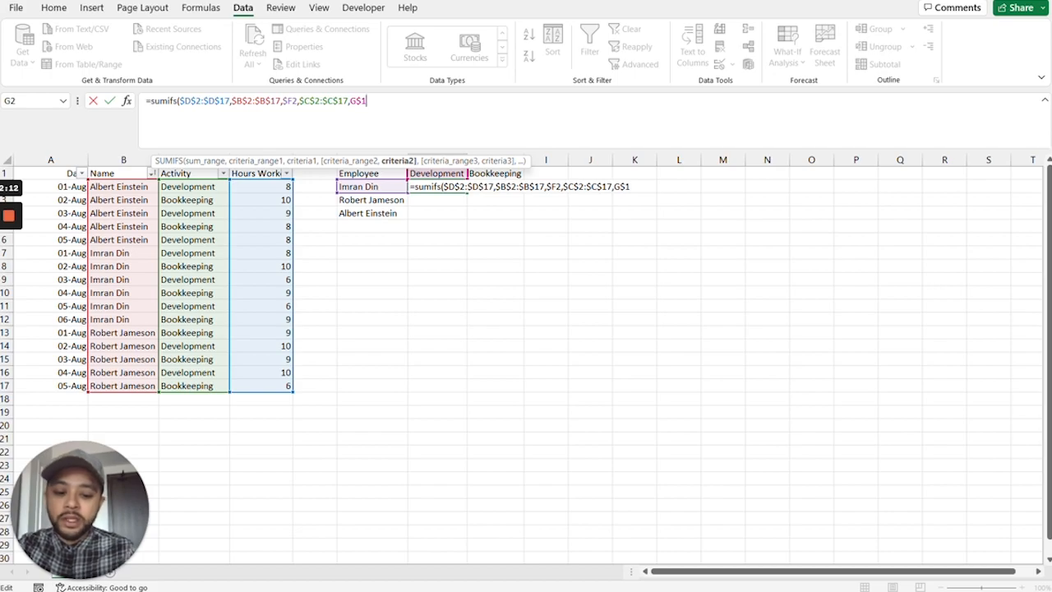
{"action": "type", "text": ")"}
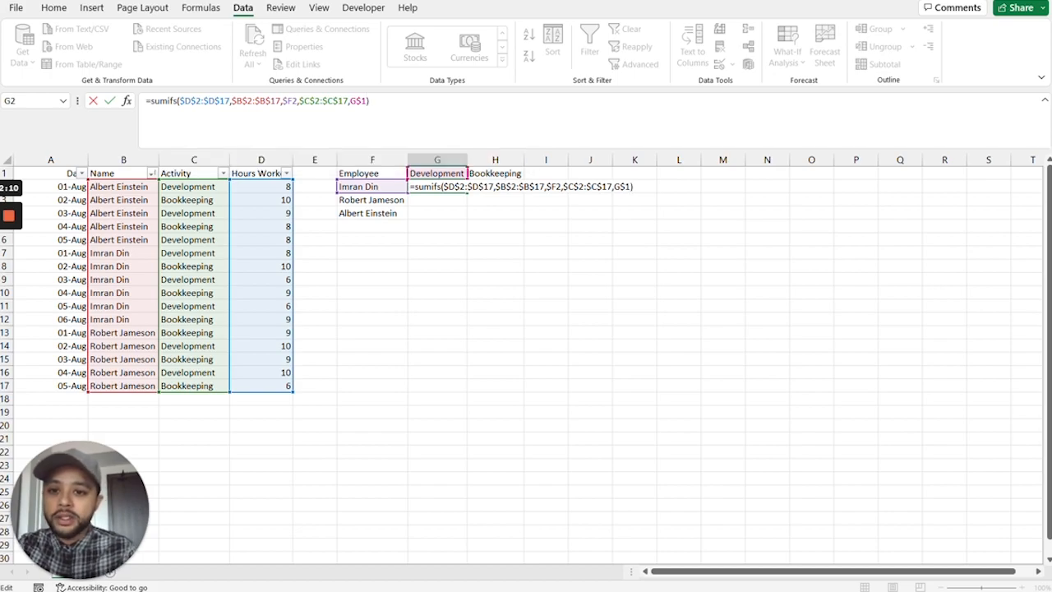
{"action": "key", "text": "Return"}
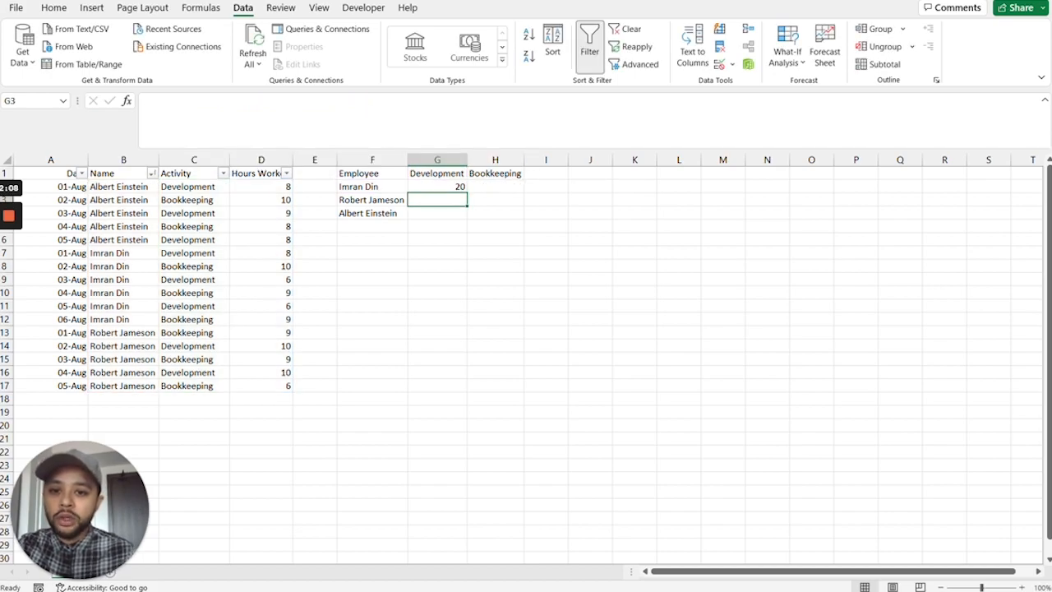
{"action": "left_click", "coordinate": [437, 187]}
{"action": "left_click_drag", "start_coordinate": [467, 192], "coordinate": [524, 217]}
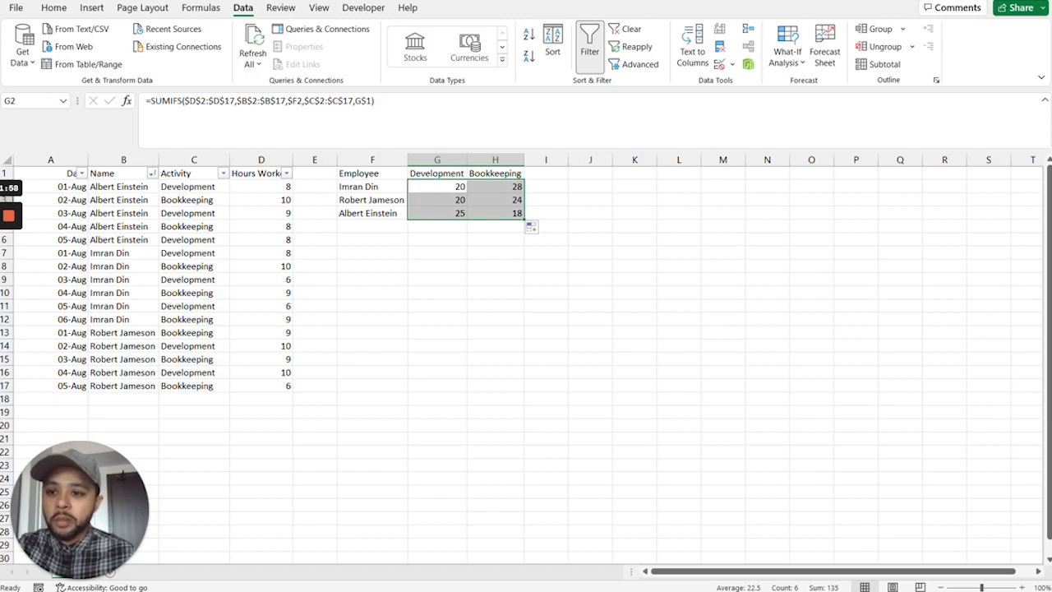
Filter the Activity column to Development only and compare the sum of Albert Einstein's hours with the result in G4.
{"action": "left_click", "coordinate": [223, 173]}
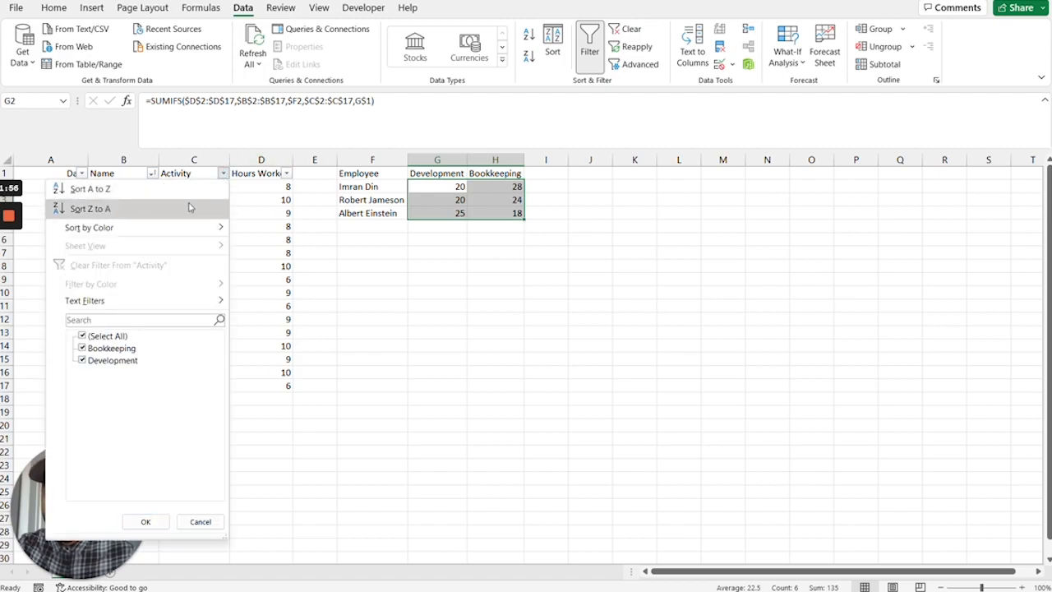
{"action": "left_click", "coordinate": [93, 348]}
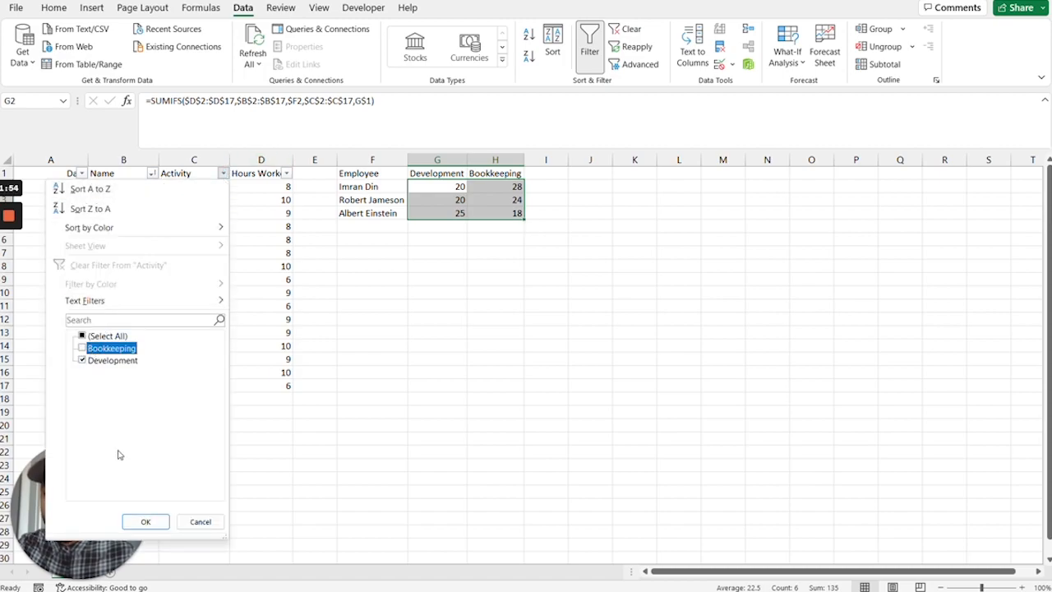
{"action": "left_click", "coordinate": [146, 521]}
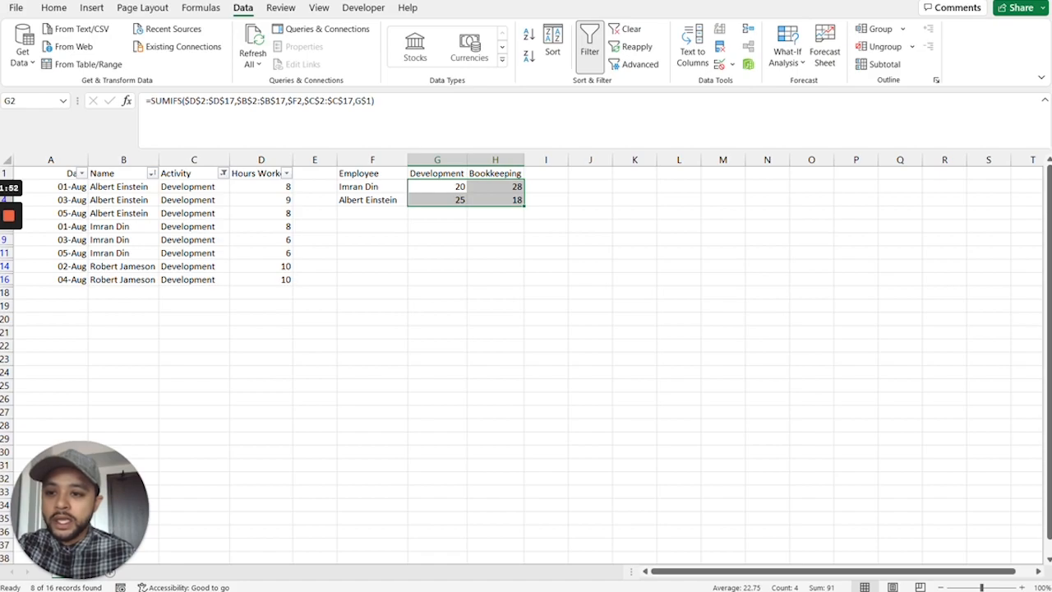
{"action": "left_click_drag", "start_coordinate": [262, 187], "coordinate": [262, 213]}
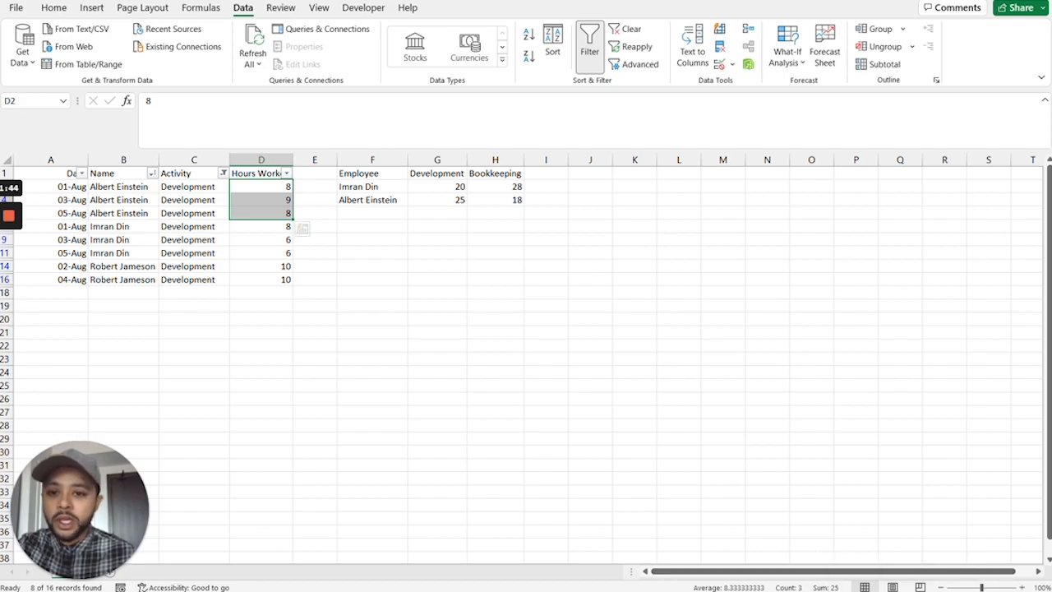
{"action": "left_click", "coordinate": [437, 200]}
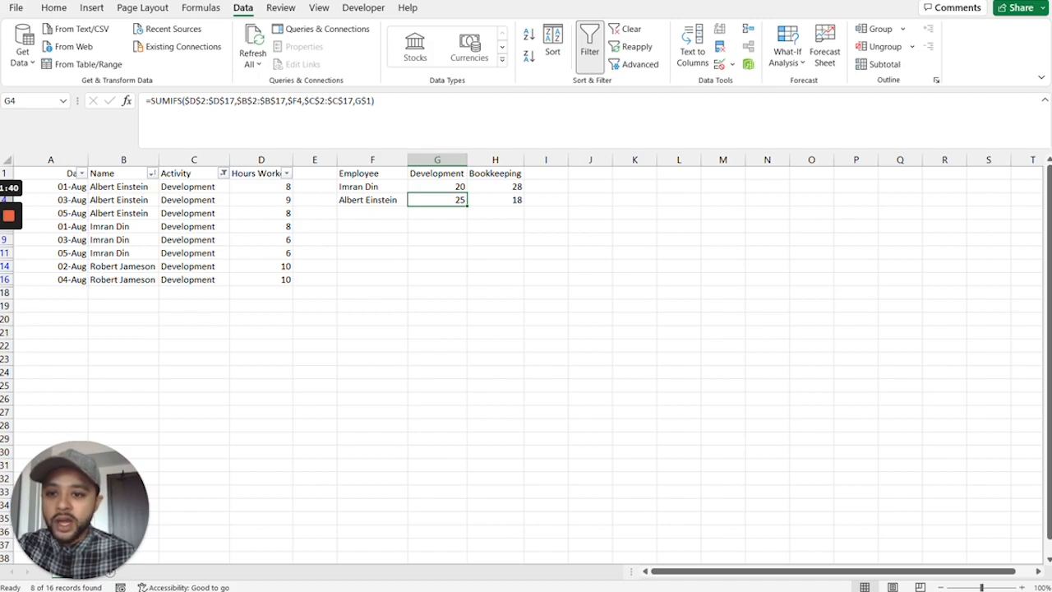
Select all activities again in the Activity column filter to show every timesheet row.
{"action": "left_click", "coordinate": [223, 172]}
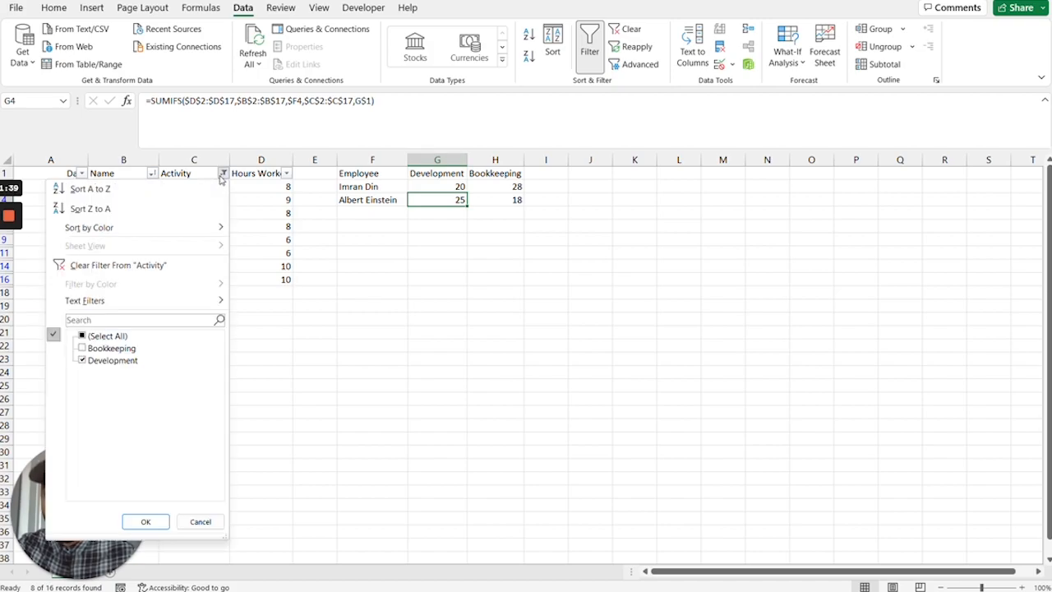
{"action": "left_click", "coordinate": [115, 340]}
{"action": "left_click", "coordinate": [146, 521]}
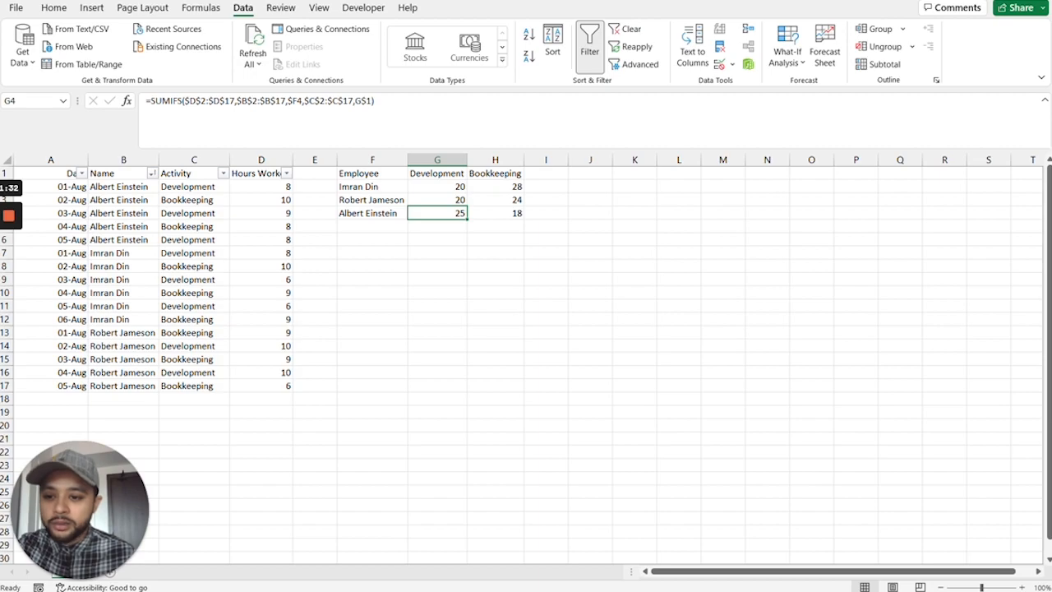
Select the Bookkeeping hours in D13, D15 and D17 together to check their sum for the employee in F3.
{"action": "left_click", "coordinate": [262, 333]}
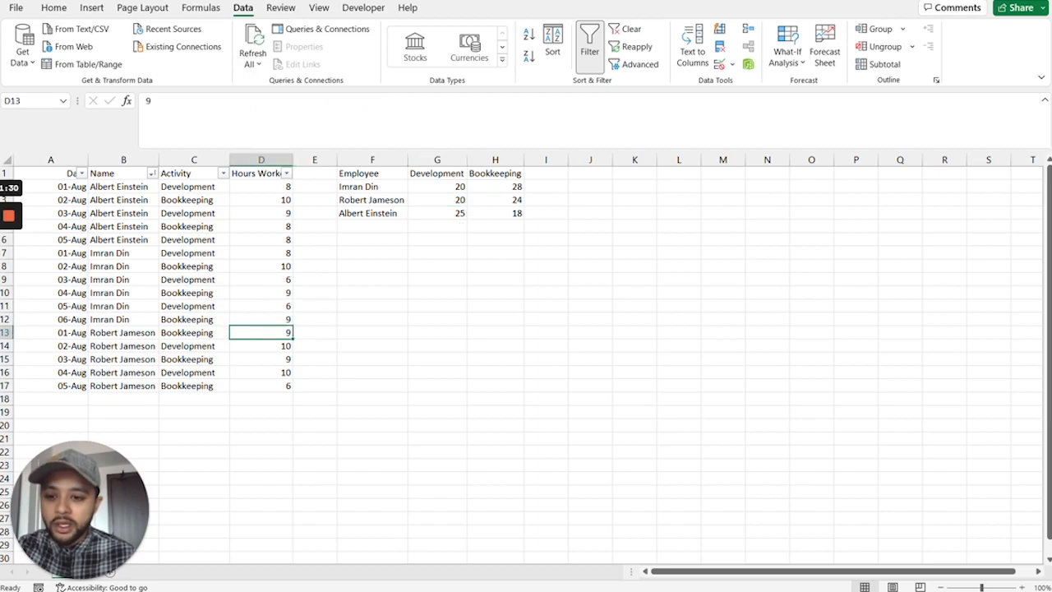
{"action": "left_click", "coordinate": [262, 359], "text": "ctrl"}
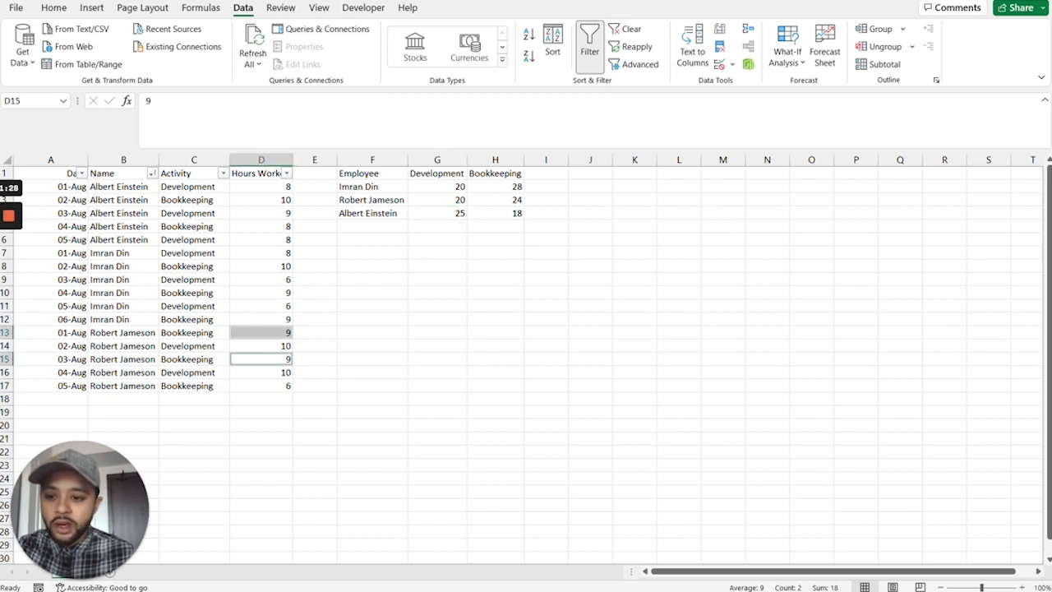
{"action": "left_click", "coordinate": [261, 386], "text": "ctrl"}
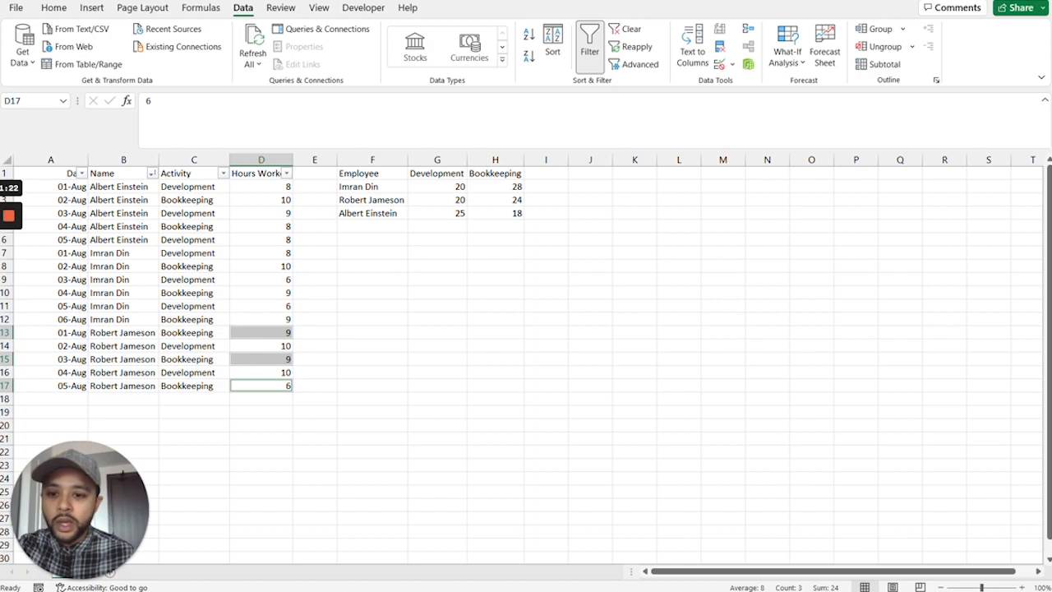
Match the F3 employee and the H1 activity header to H3, and open its formula to inspect the referenced ranges.
{"action": "left_click", "coordinate": [386, 199]}
{"action": "left_click", "coordinate": [496, 173]}
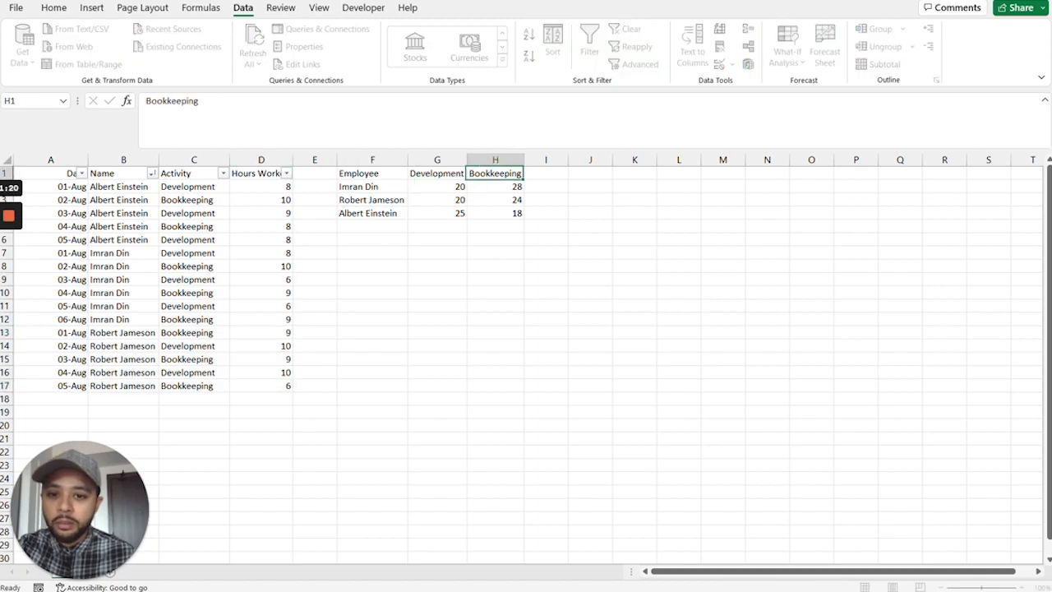
{"action": "left_click", "coordinate": [496, 200]}
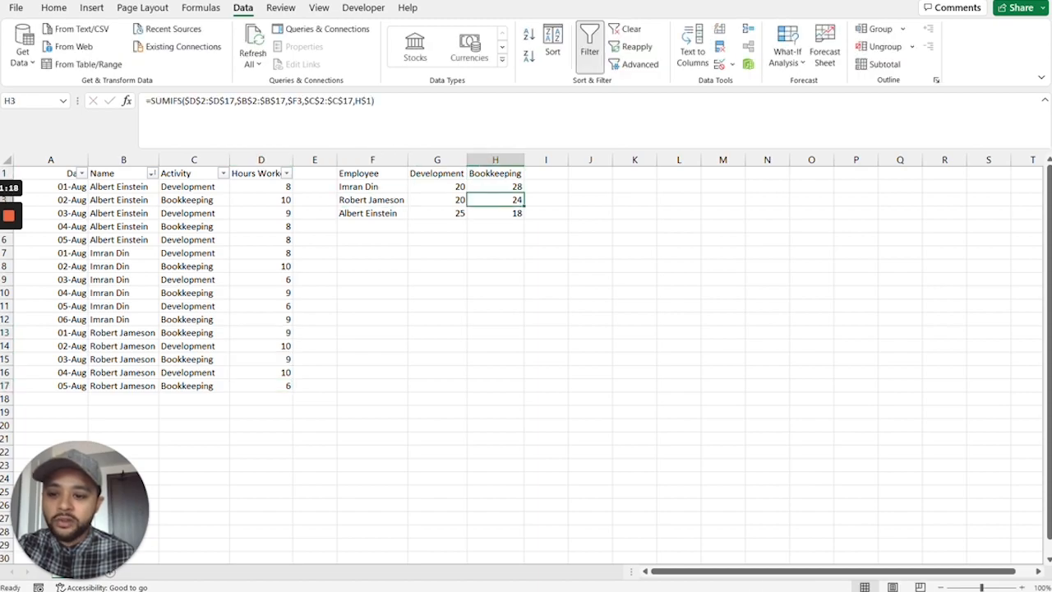
{"action": "key", "text": "F2"}
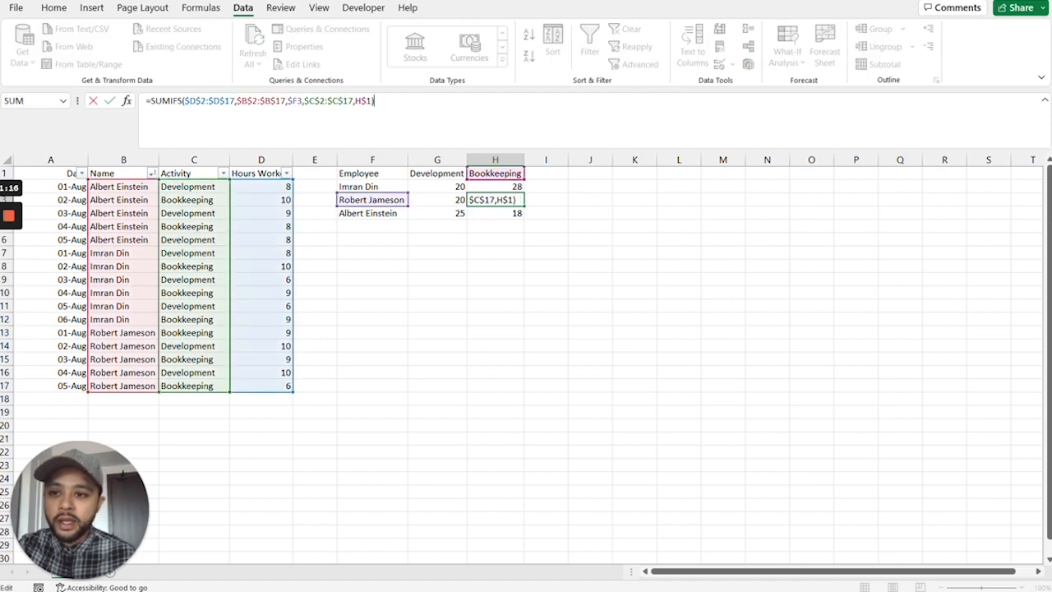